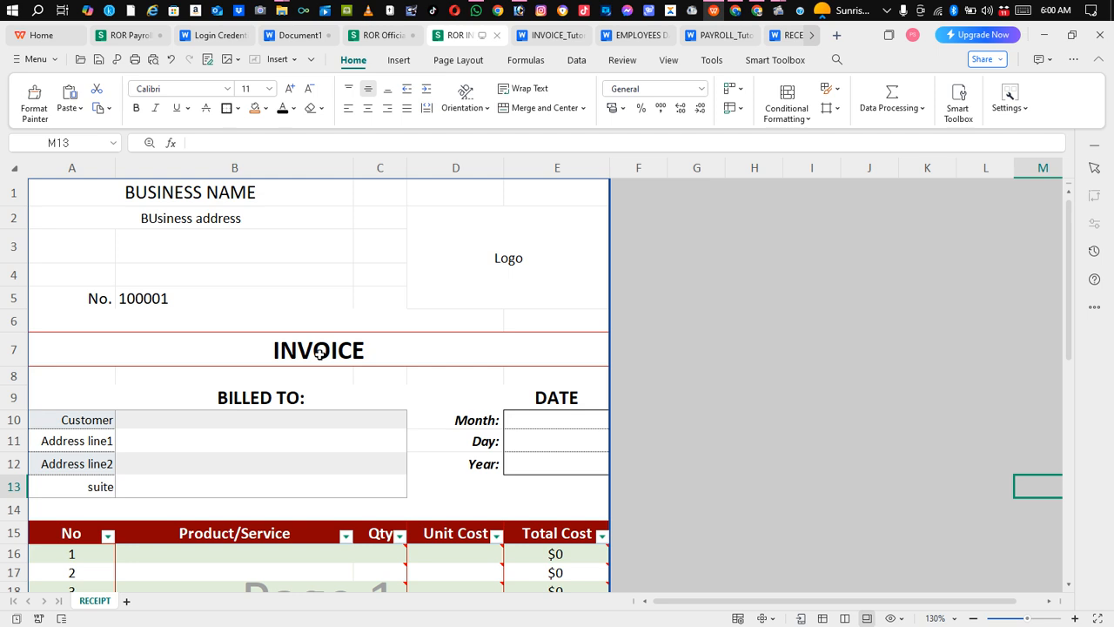
Examine the invoice header cells: business name, business address, logo area and invoice number
drag(1069, 211, 1083, 301)
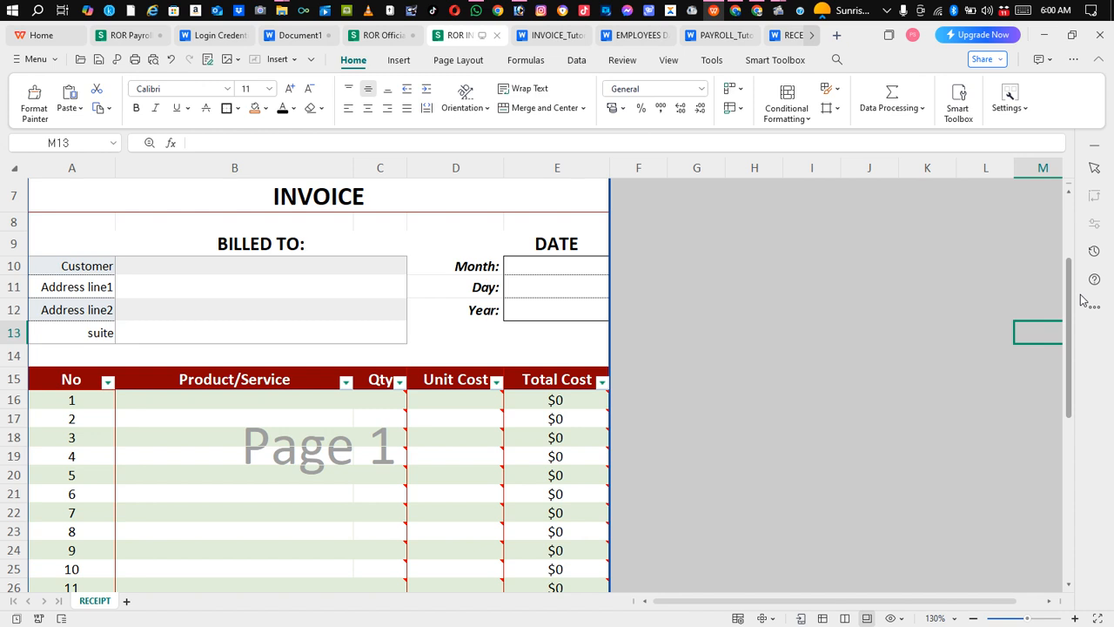
drag(1083, 300, 1066, 230)
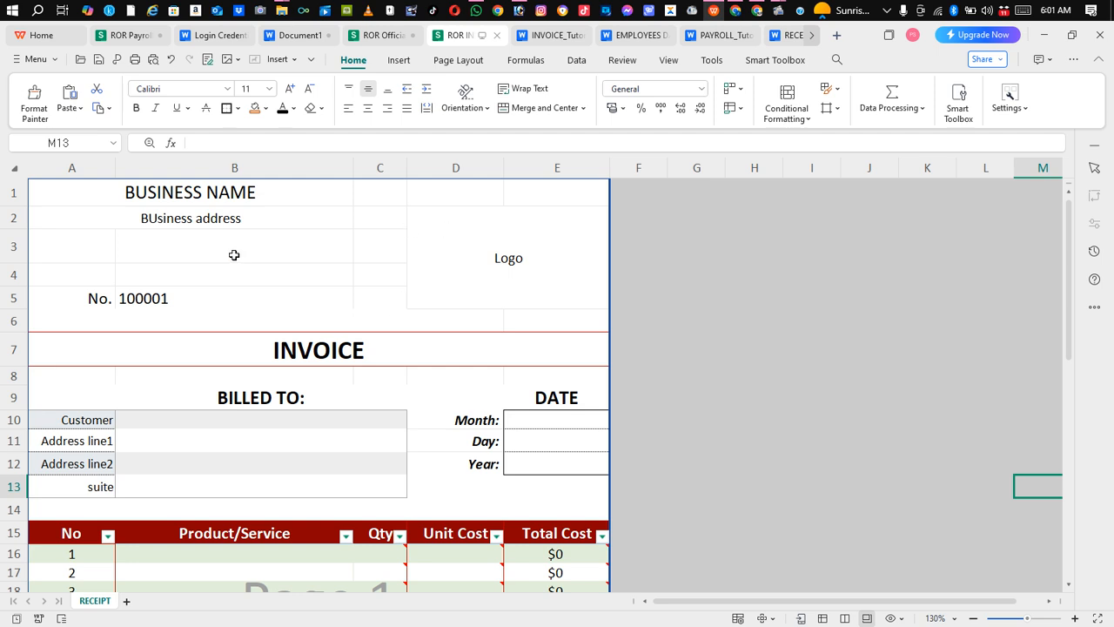
click(252, 203)
click(254, 221)
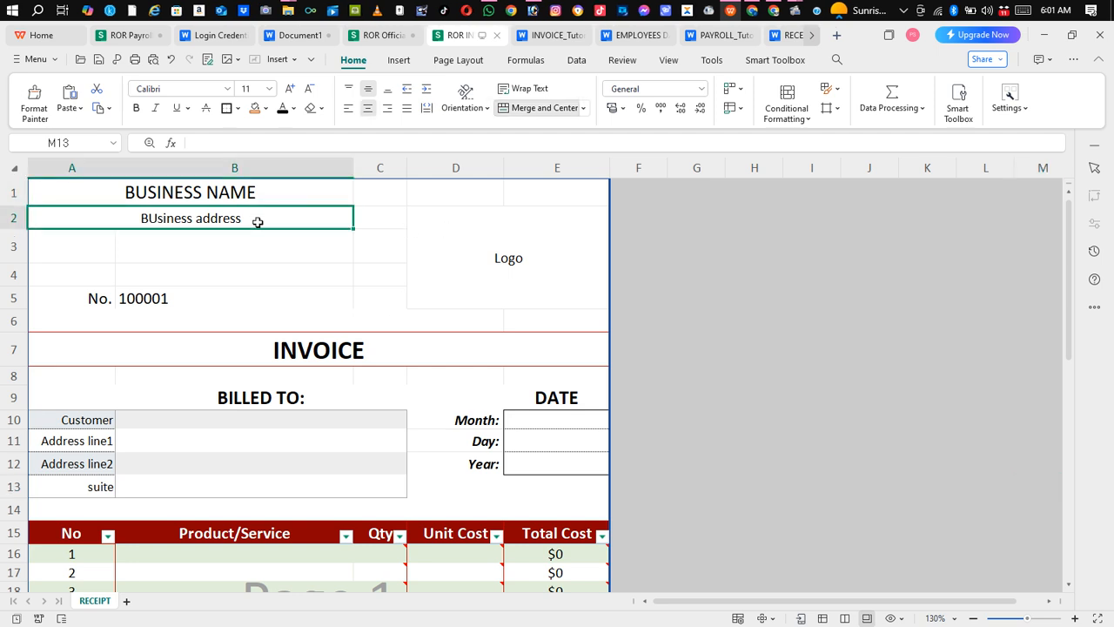
click(262, 195)
click(254, 219)
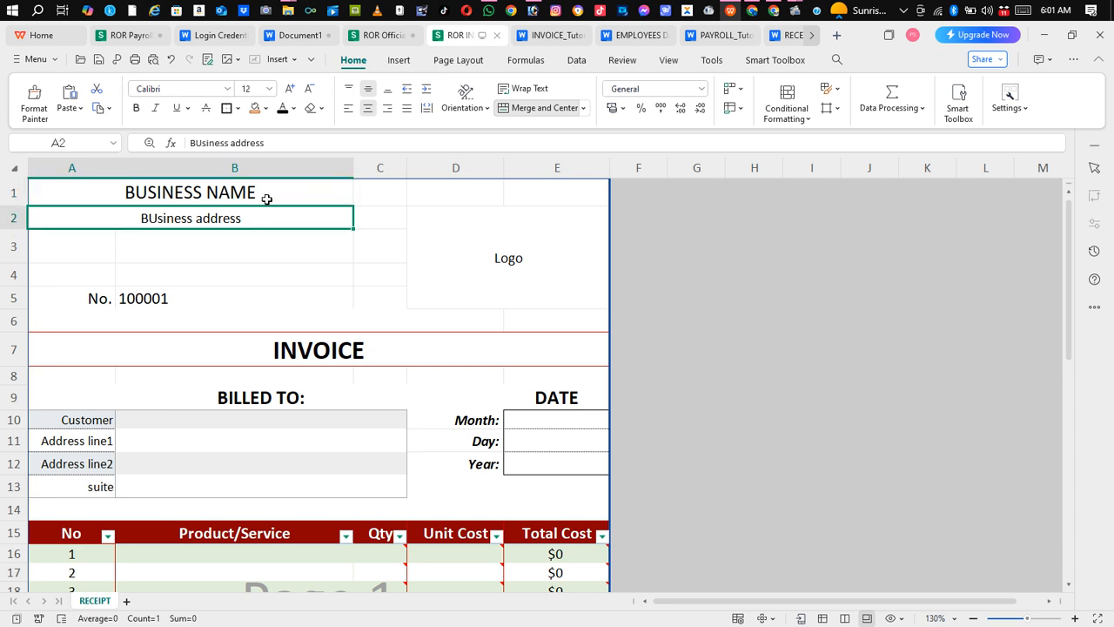
click(266, 195)
click(251, 220)
click(506, 277)
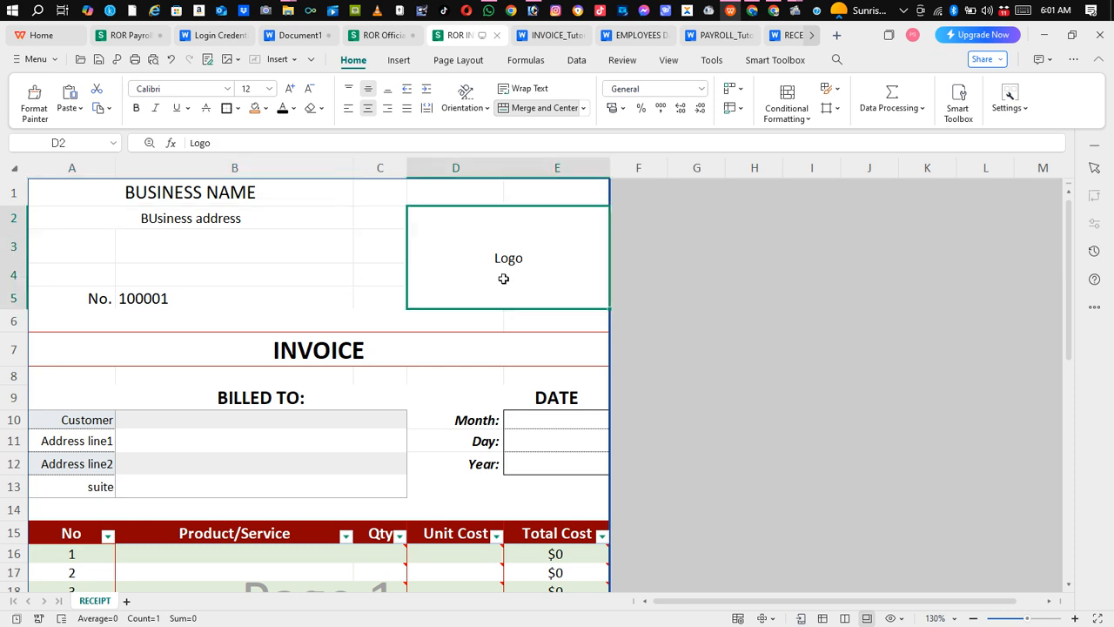
click(131, 299)
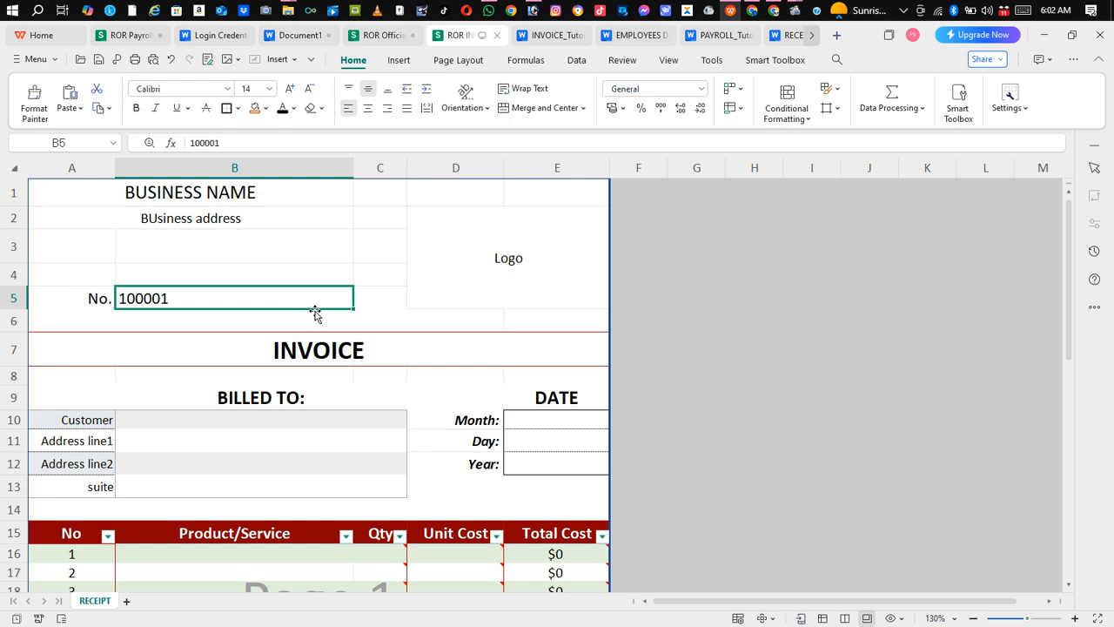
click(522, 282)
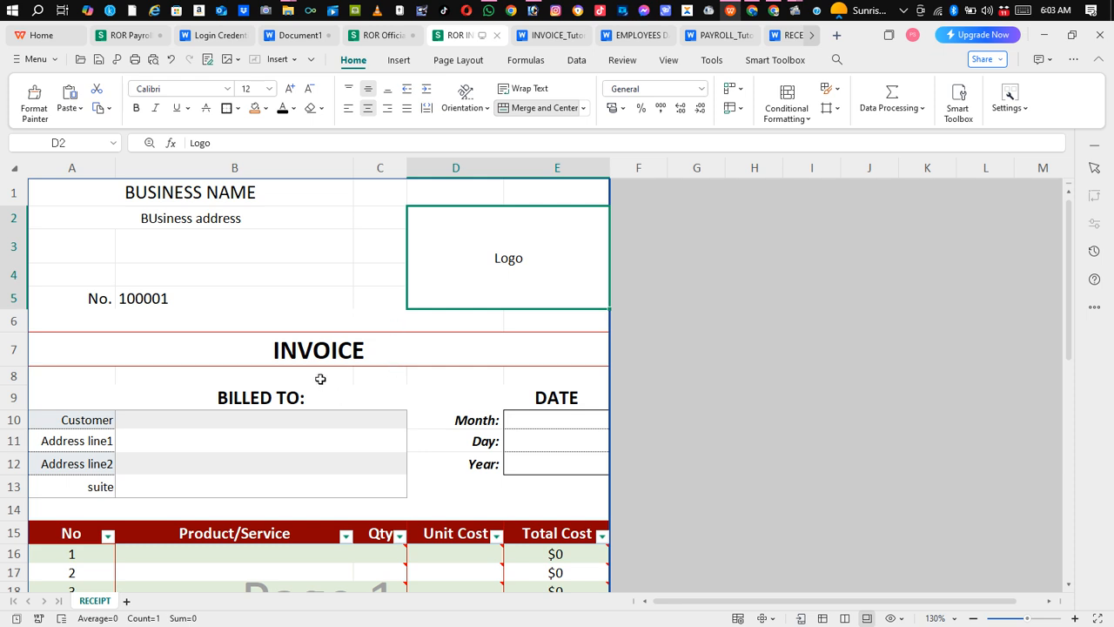
Examine the Billed To section and its Customer, Address line and suite label cells
click(361, 379)
click(306, 397)
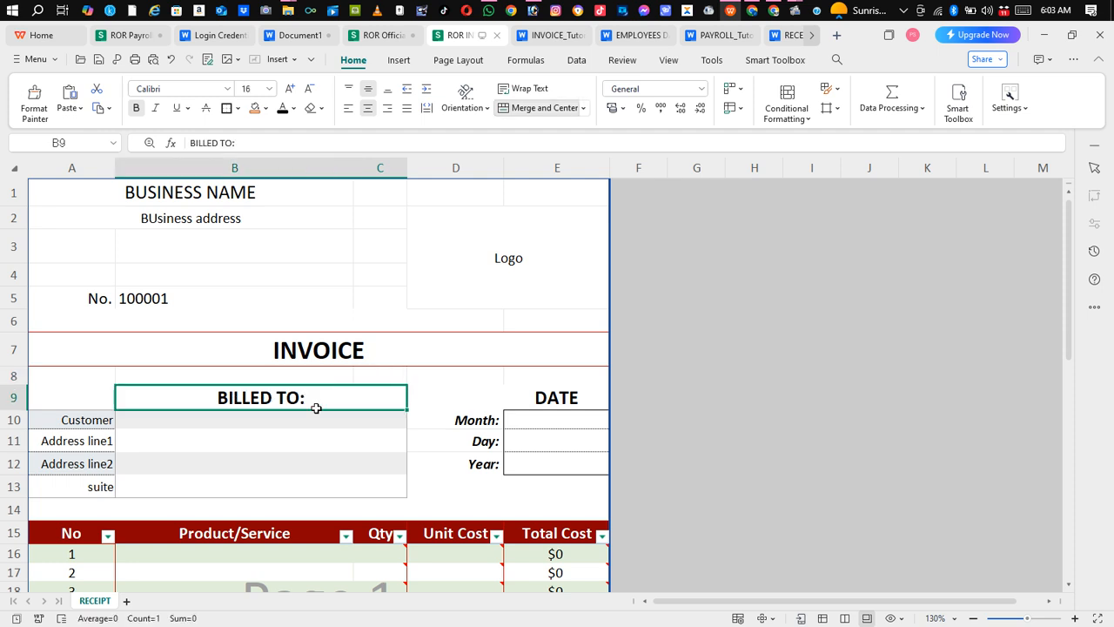
click(214, 424)
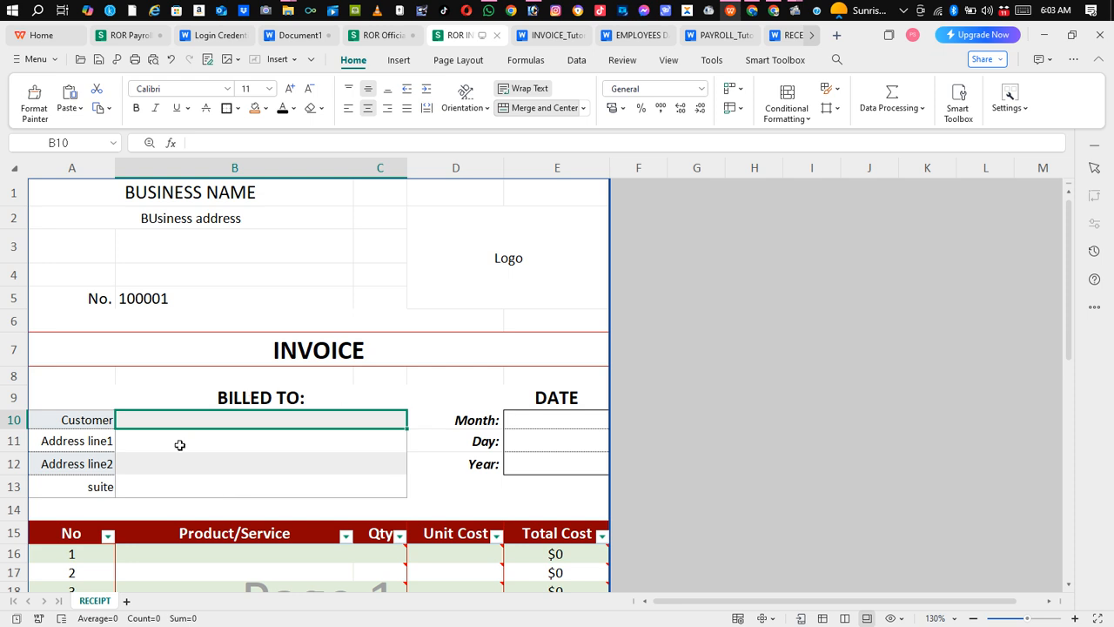
click(91, 422)
click(89, 440)
click(90, 463)
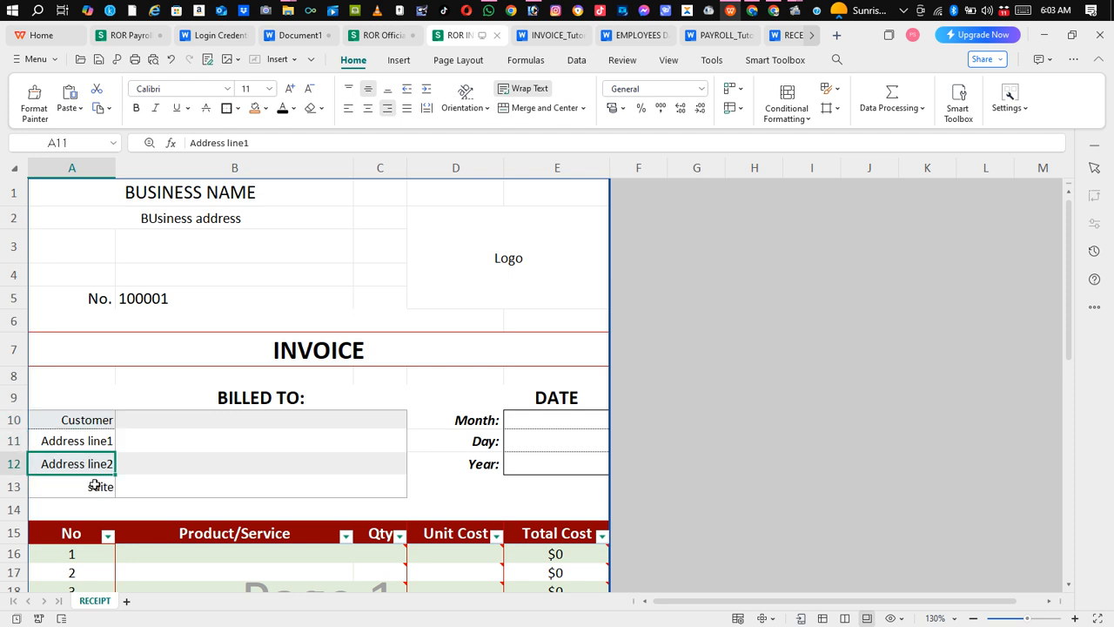
click(94, 484)
click(94, 463)
click(97, 444)
click(89, 422)
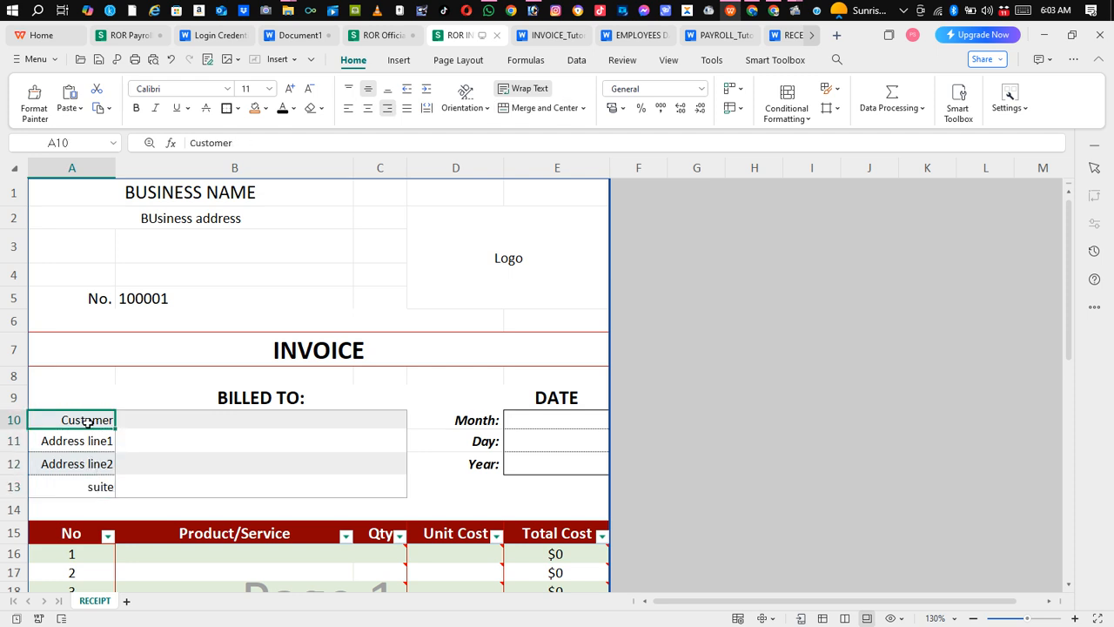
click(441, 375)
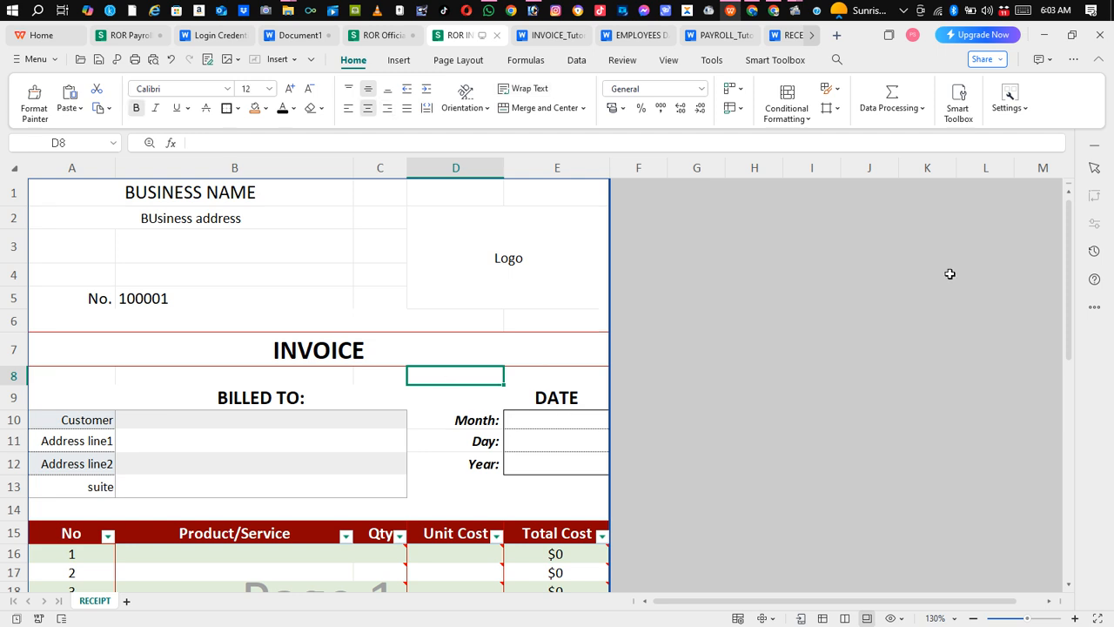
Set the invoice date to January, day 8, year 2025 using the Month, Day and Year dropdowns
drag(1069, 232, 1059, 269)
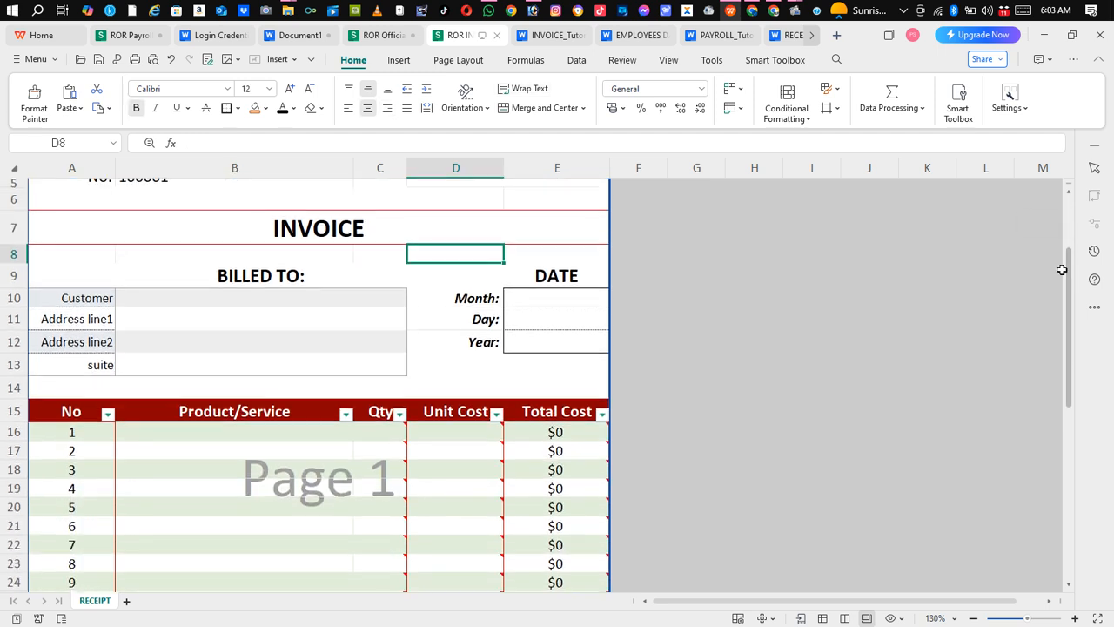
click(573, 306)
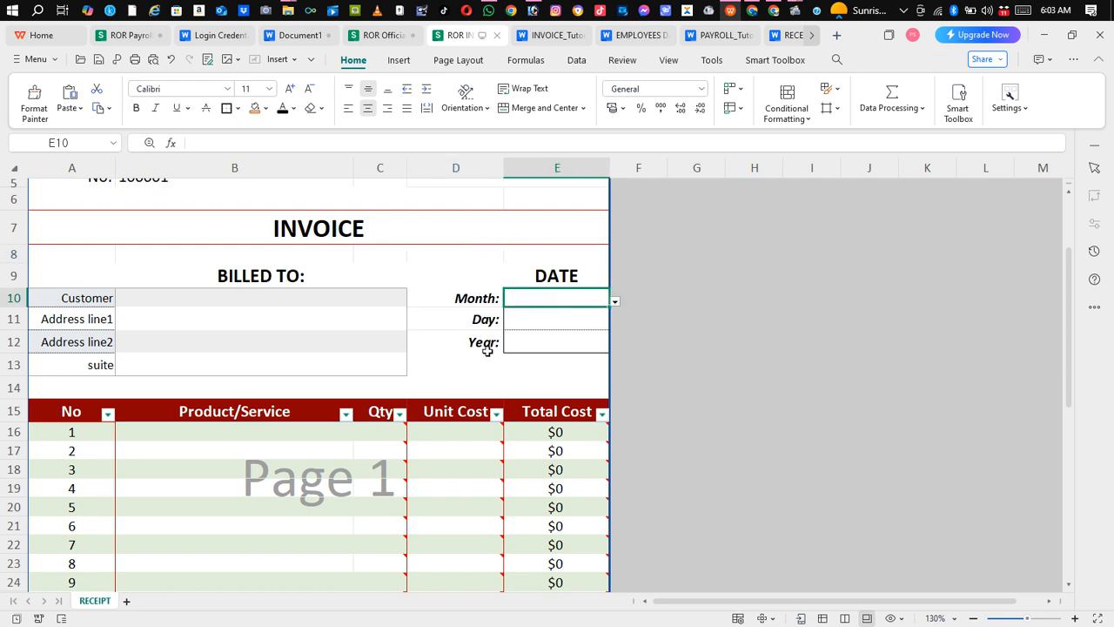
click(614, 301)
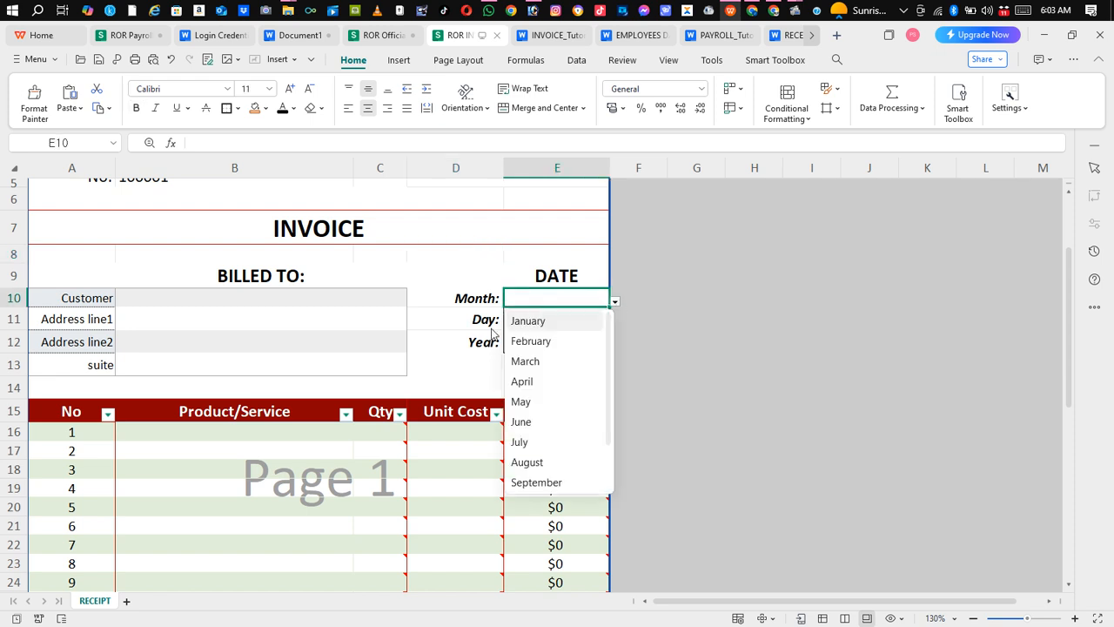
click(526, 321)
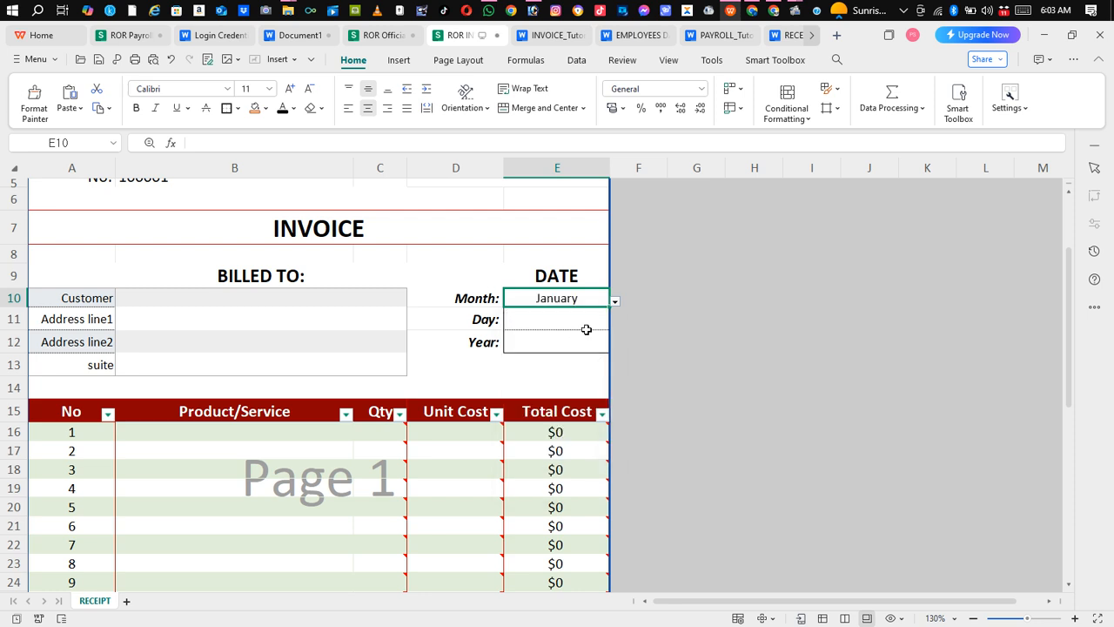
click(586, 323)
click(615, 325)
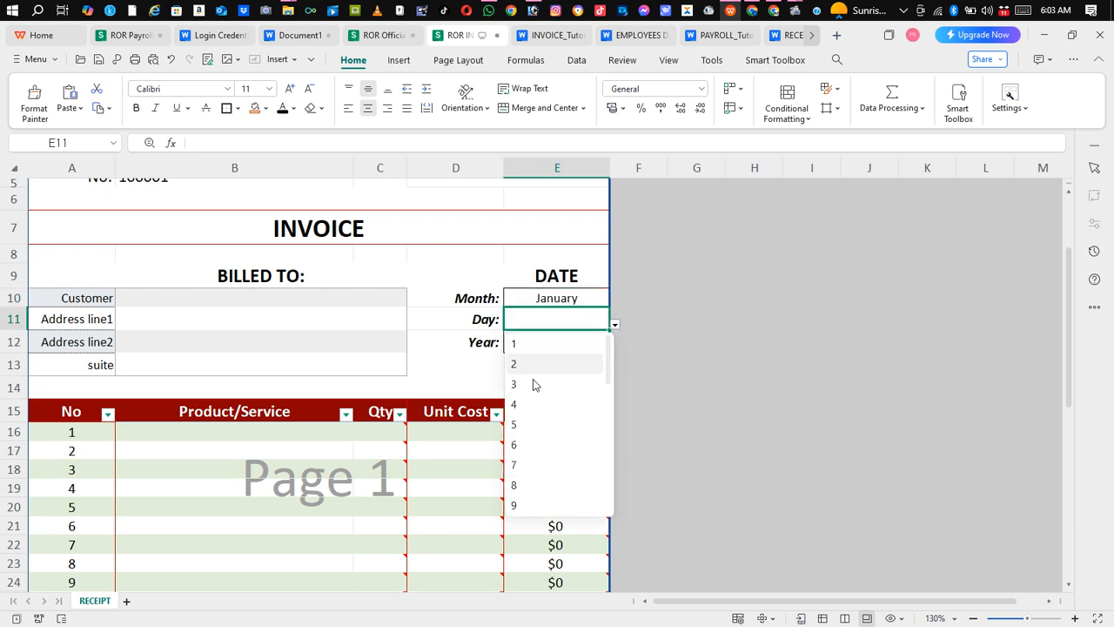
click(527, 485)
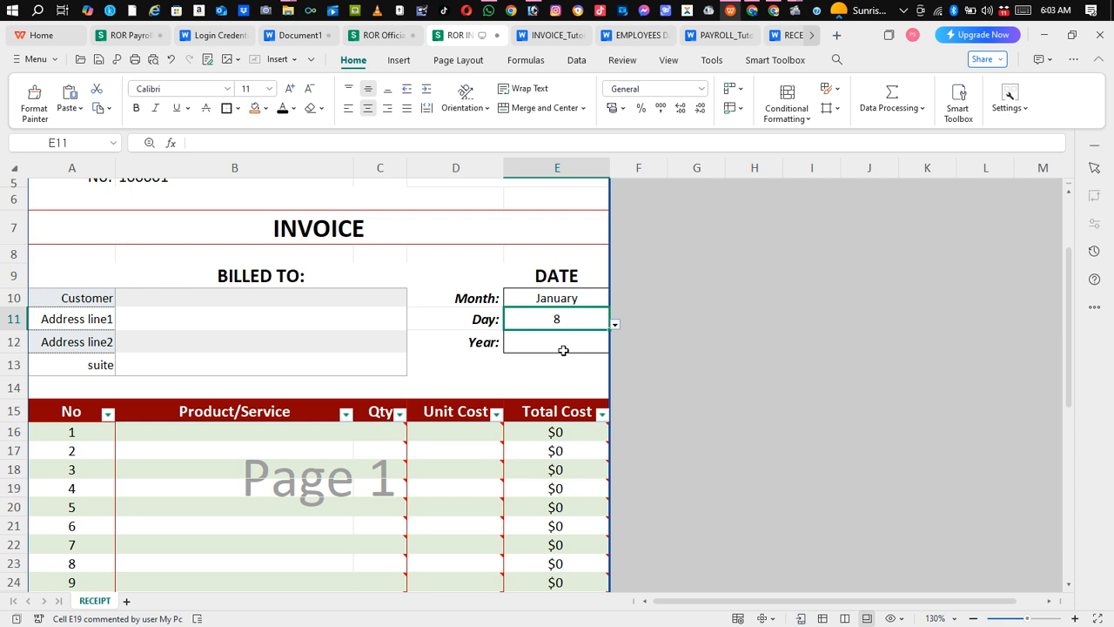
click(585, 344)
click(614, 348)
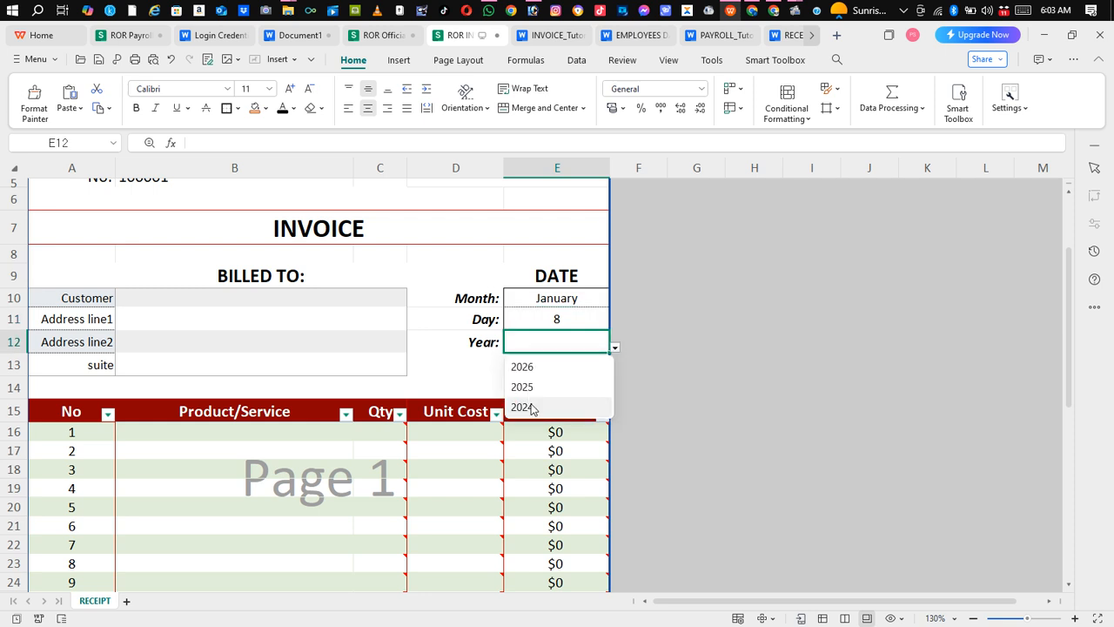
click(539, 388)
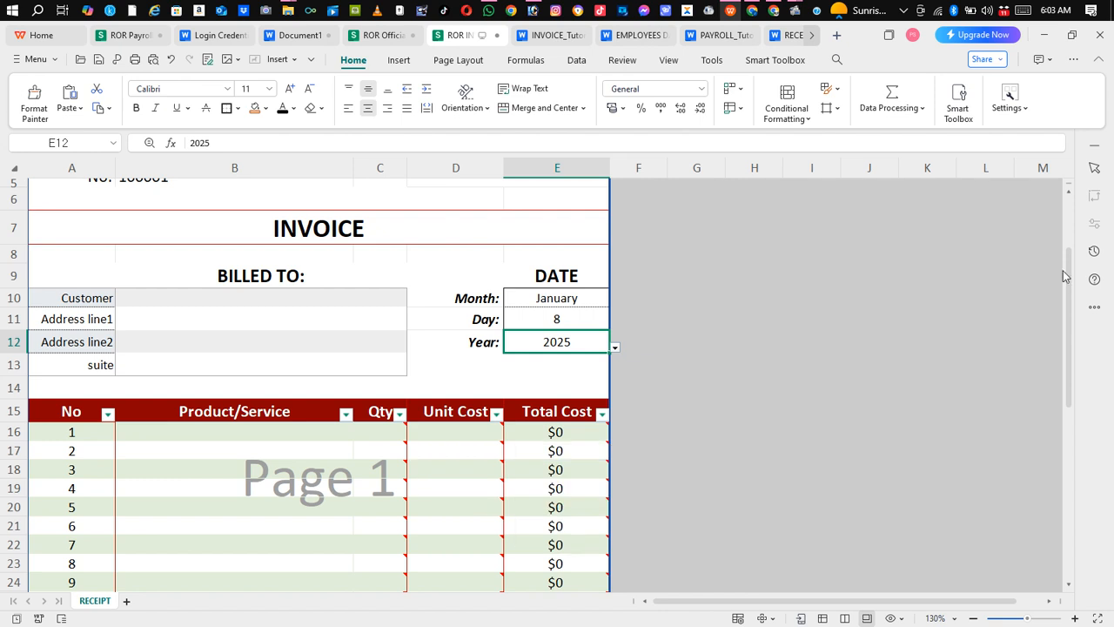
Fill the first item row with product Estimate, quantity 5 and unit cost 1500
drag(1070, 276, 1076, 334)
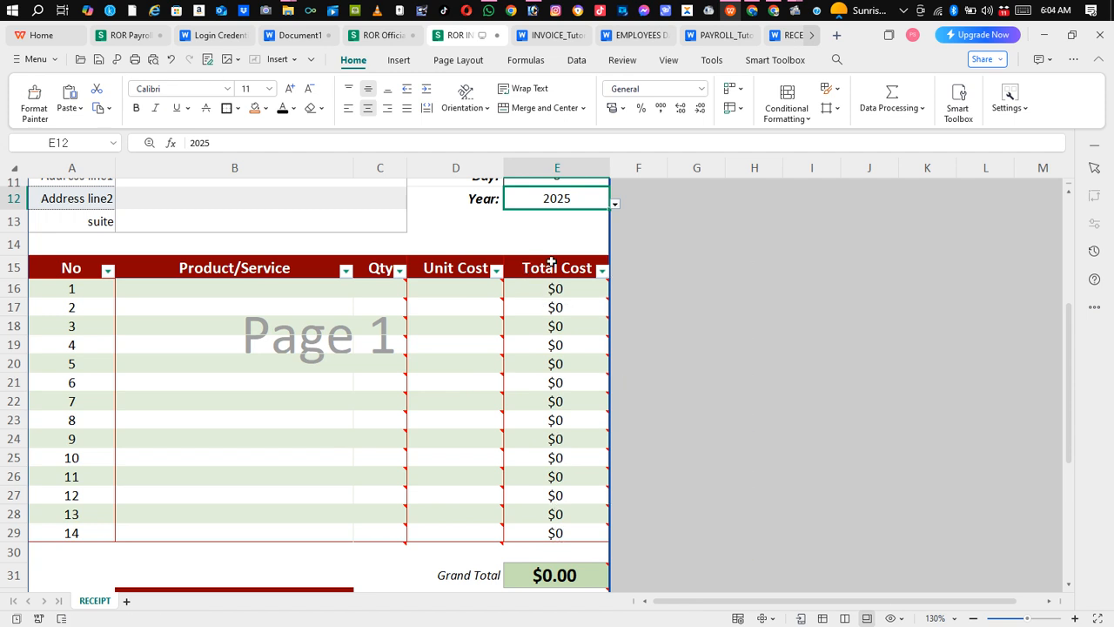
click(281, 290)
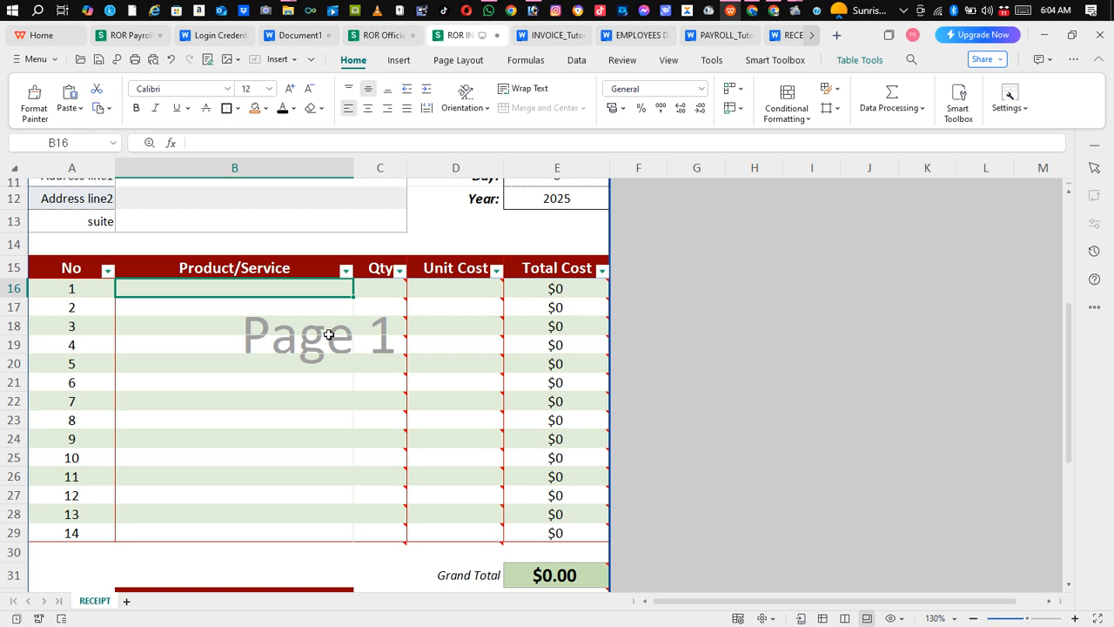
text(E)
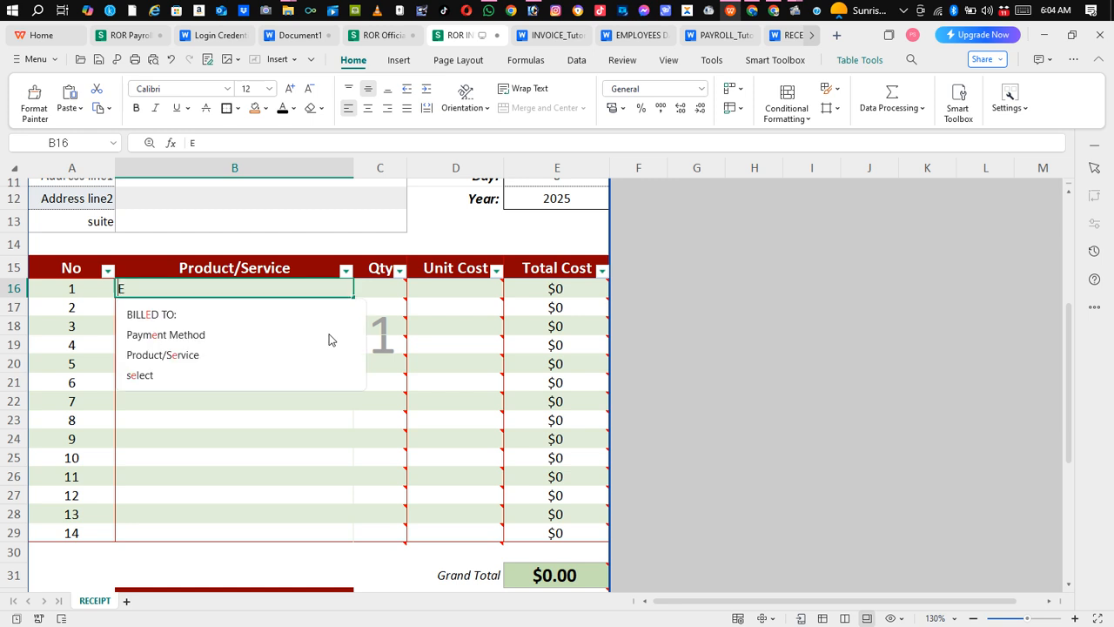
text(stima)
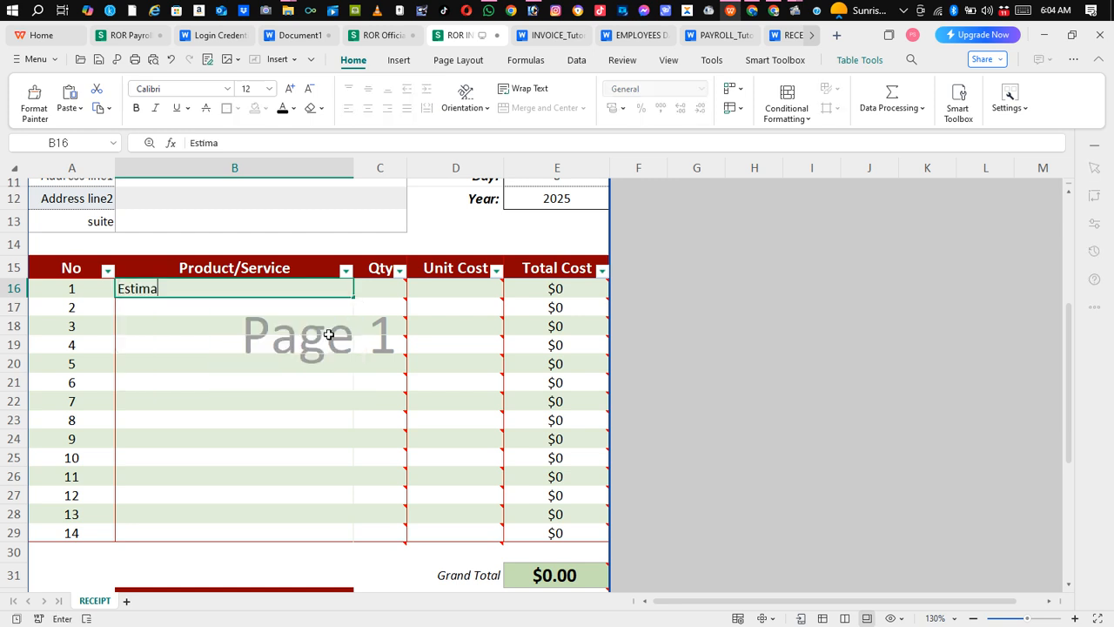
text(te)
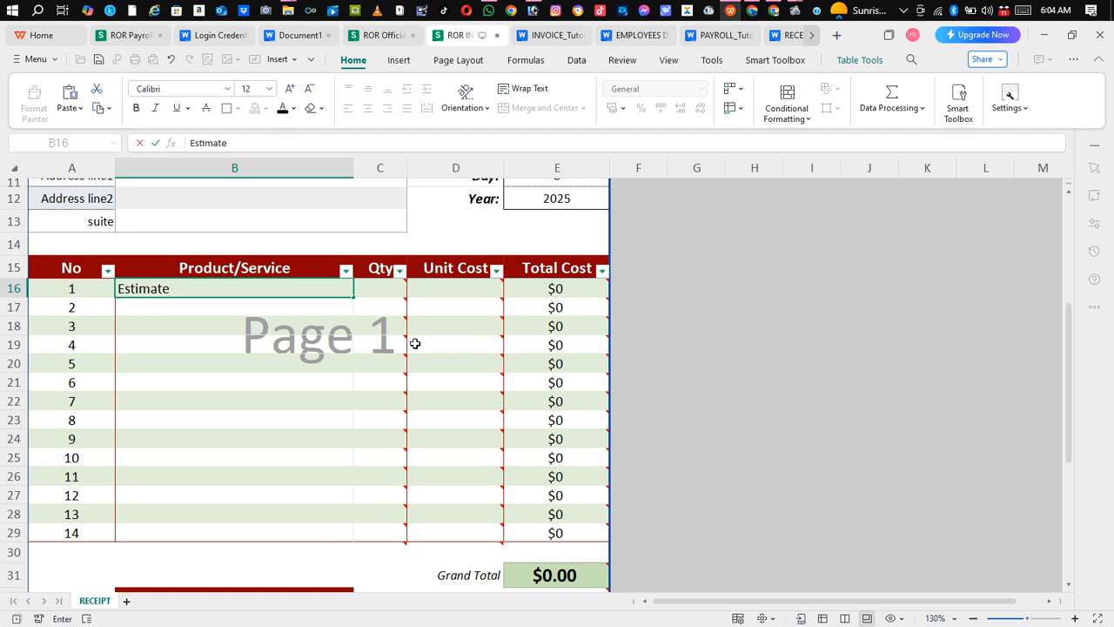
key(Tab)
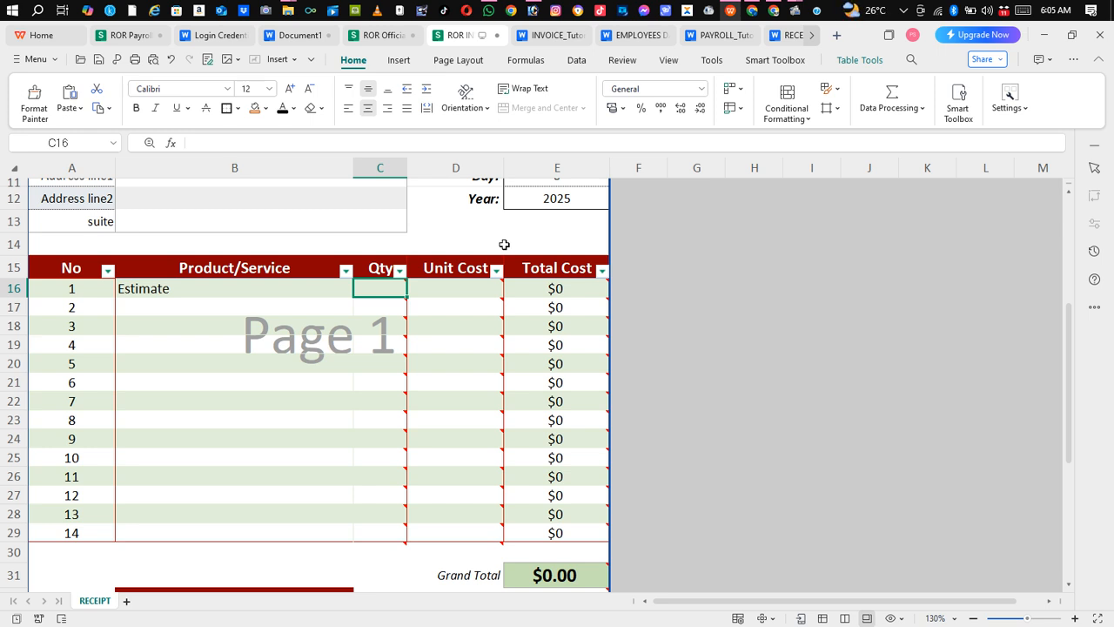
text(5)
click(470, 286)
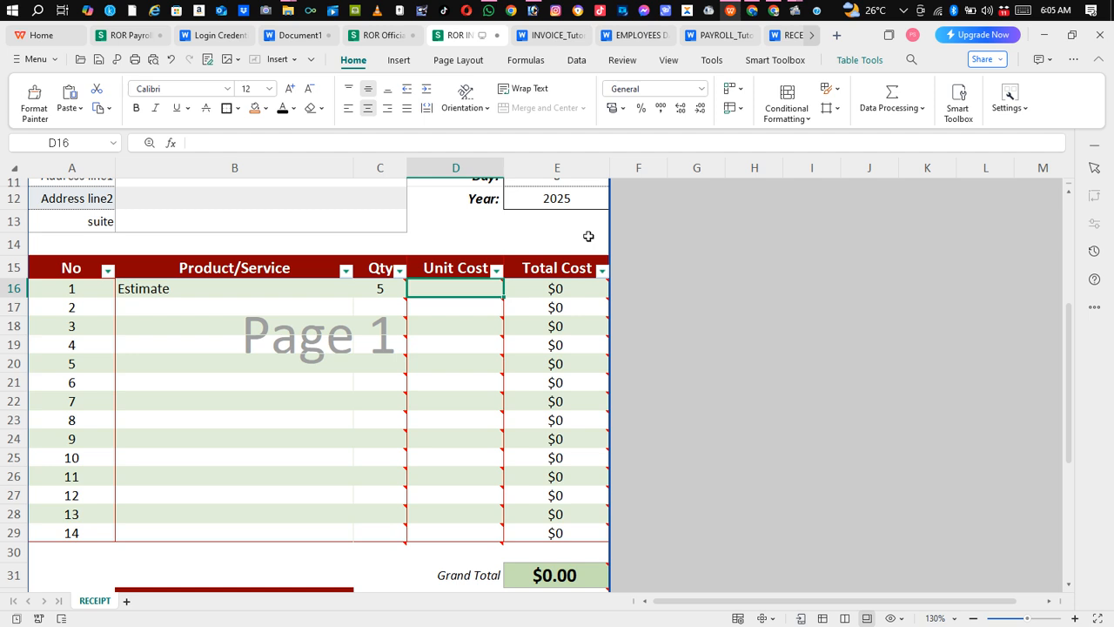
text(1500)
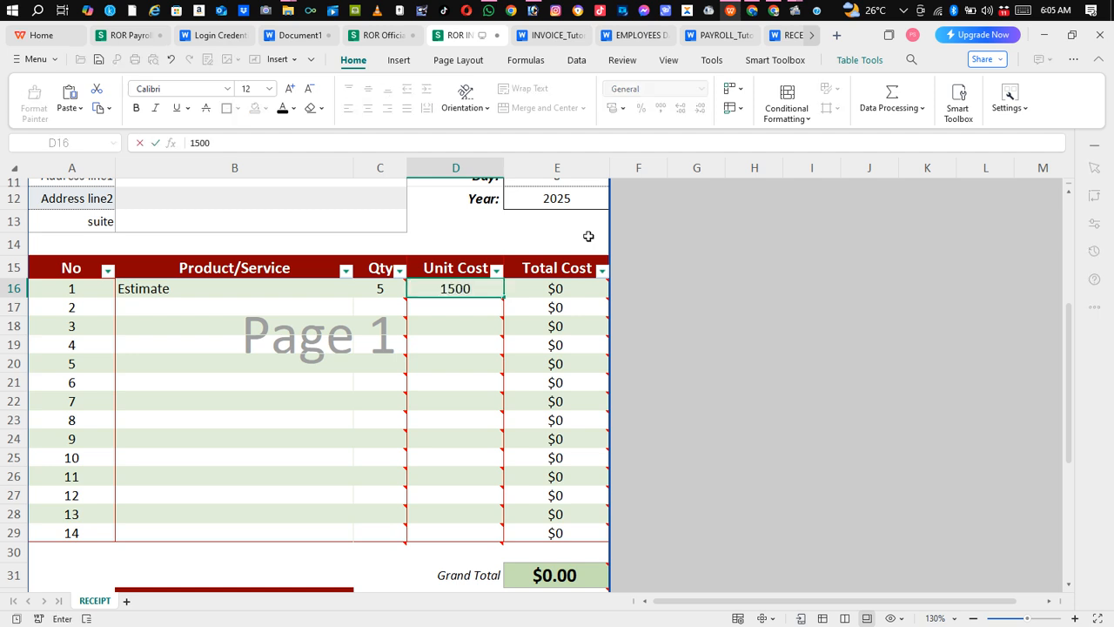
mouse_move(383, 325)
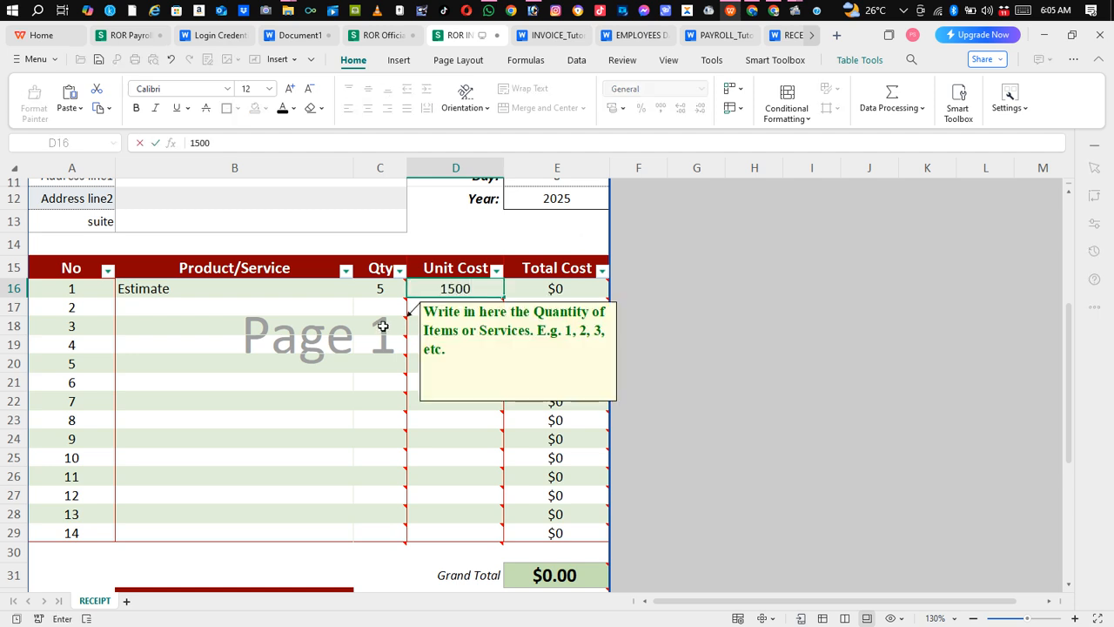
click(367, 331)
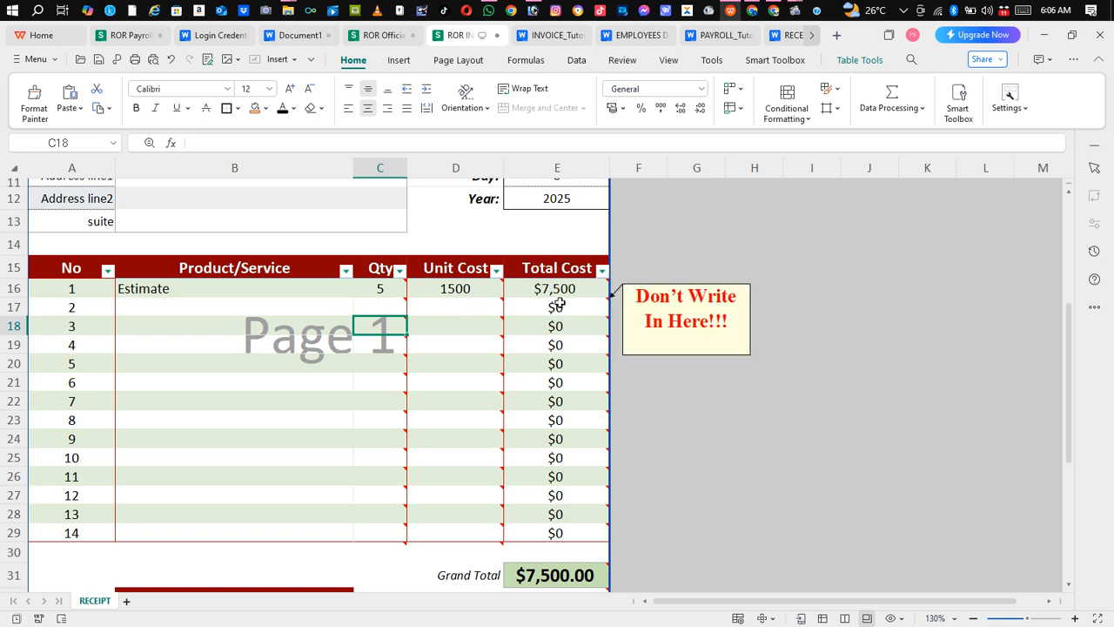
Enter Building construction as the second item's product/service and move on to its unit cost
click(259, 310)
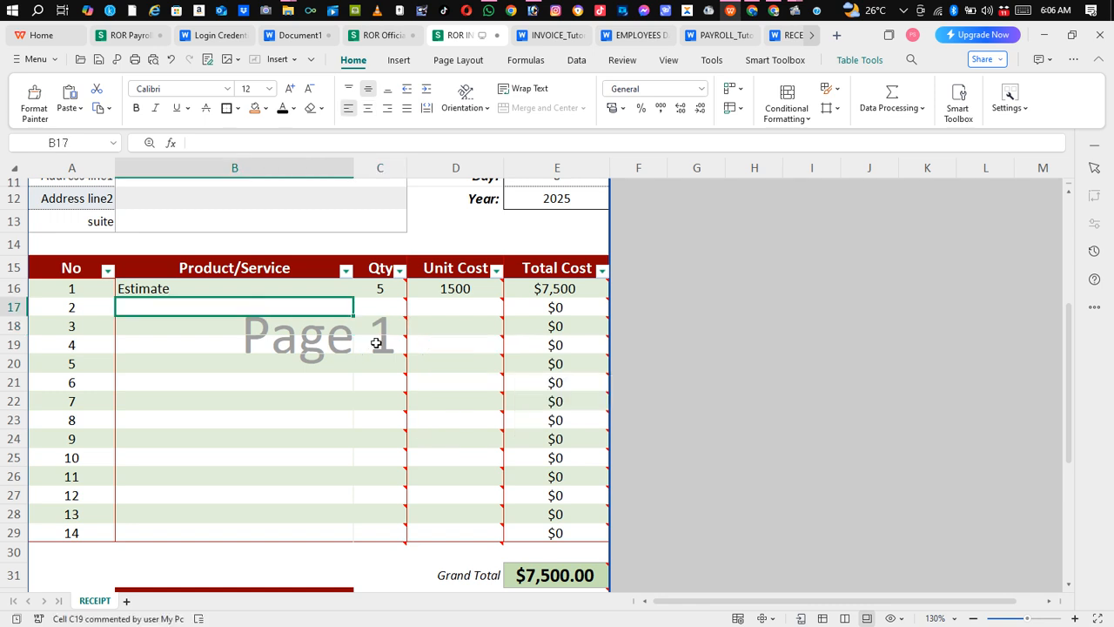
text(Buil)
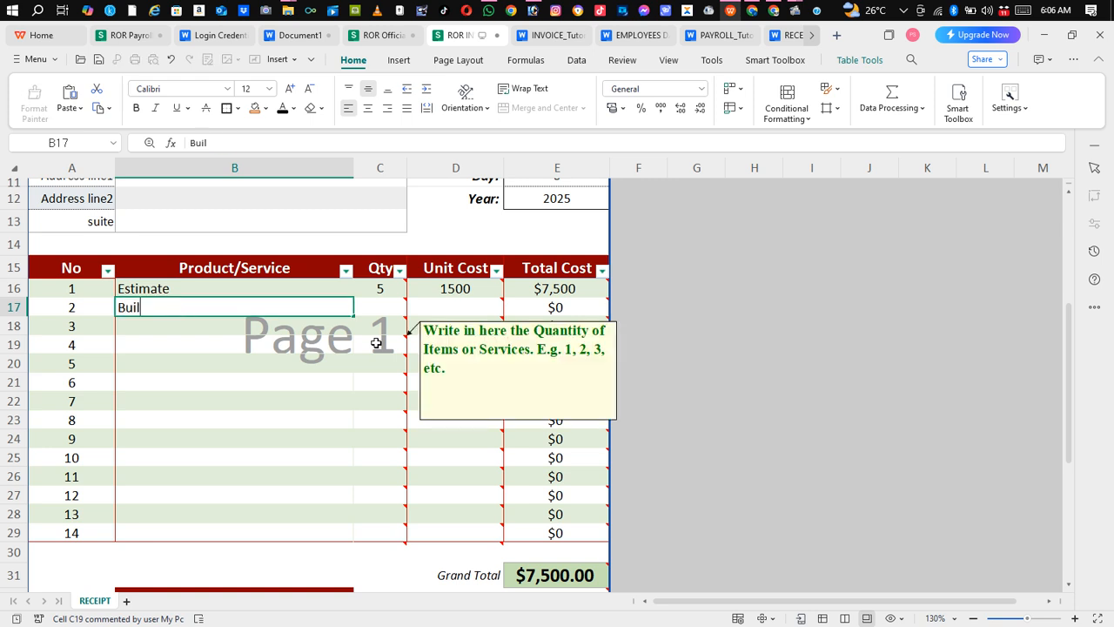
text(ding )
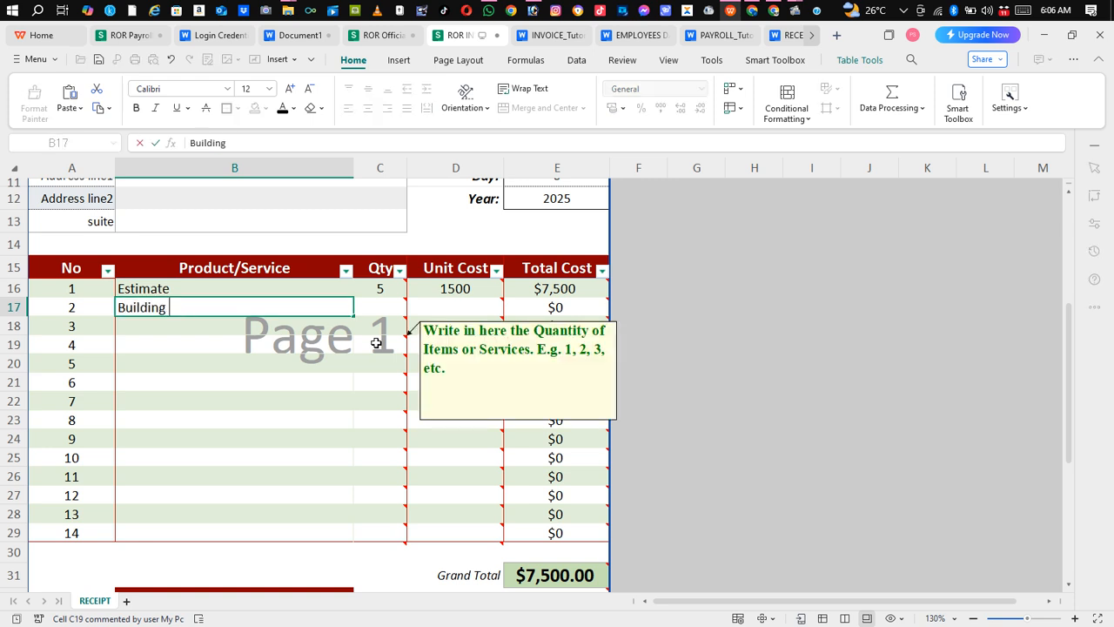
text(construction)
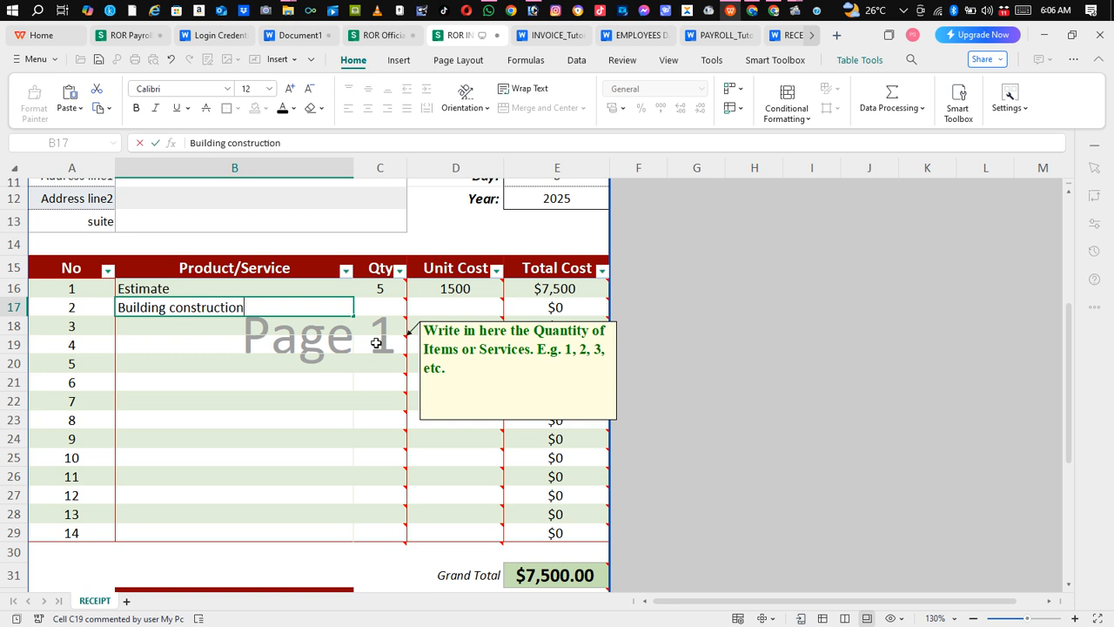
key(Tab)
key(Tab)
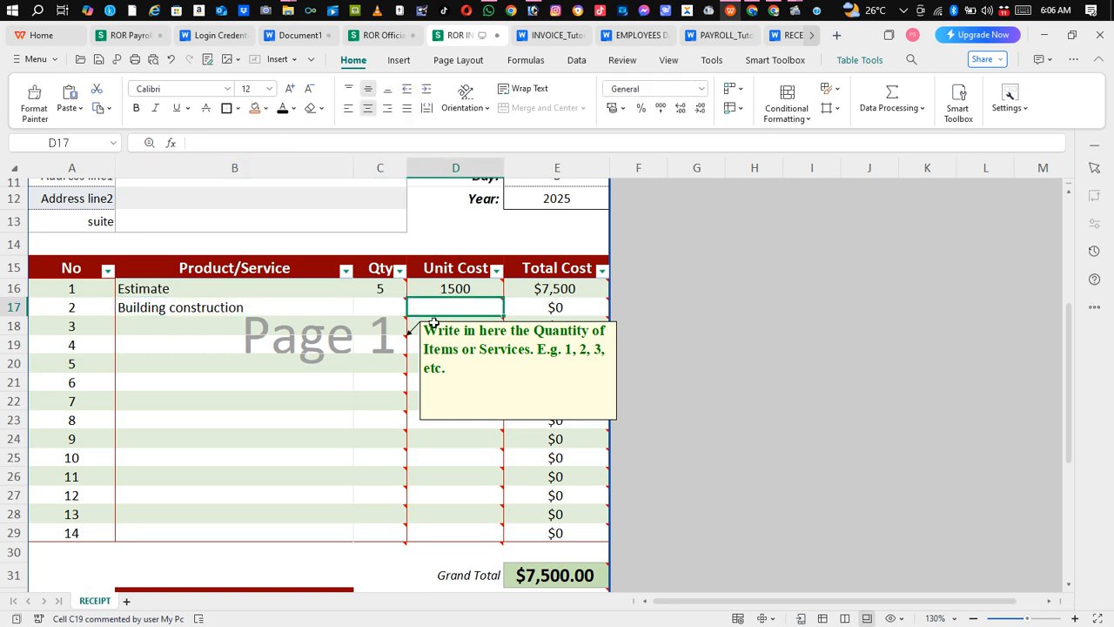
Enter quantity 3 and unit cost 10000 for the Building construction item
click(397, 307)
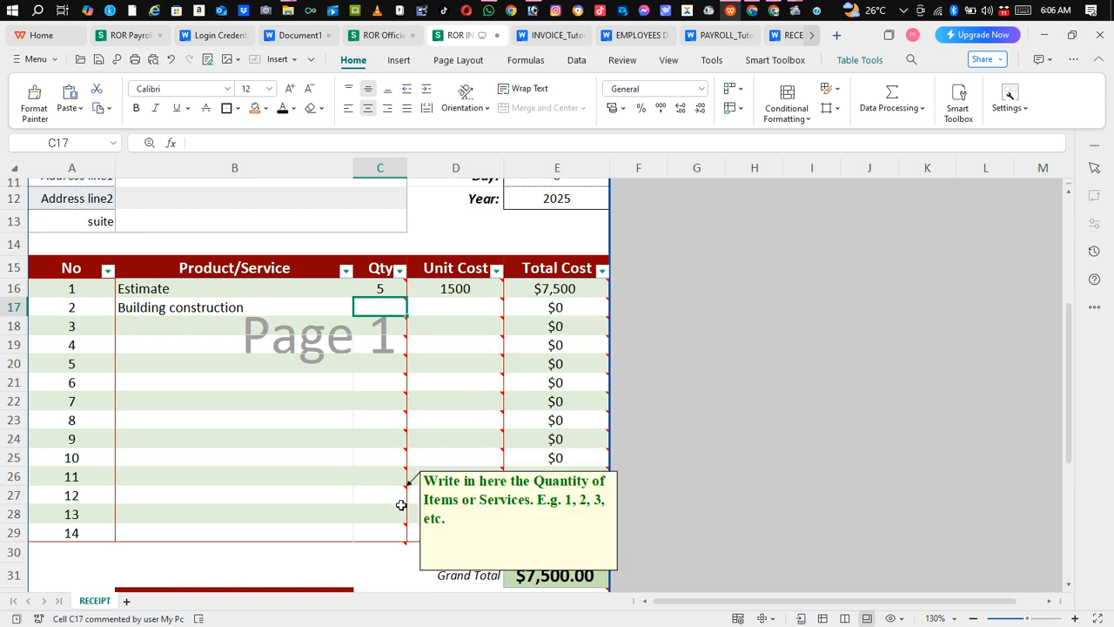
text(3)
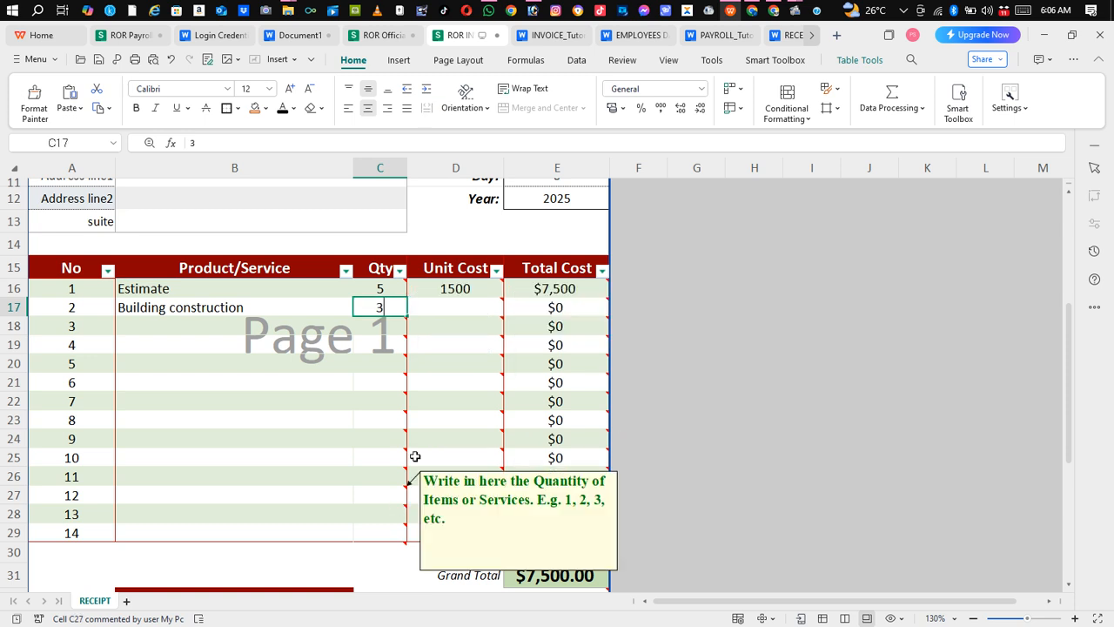
click(462, 303)
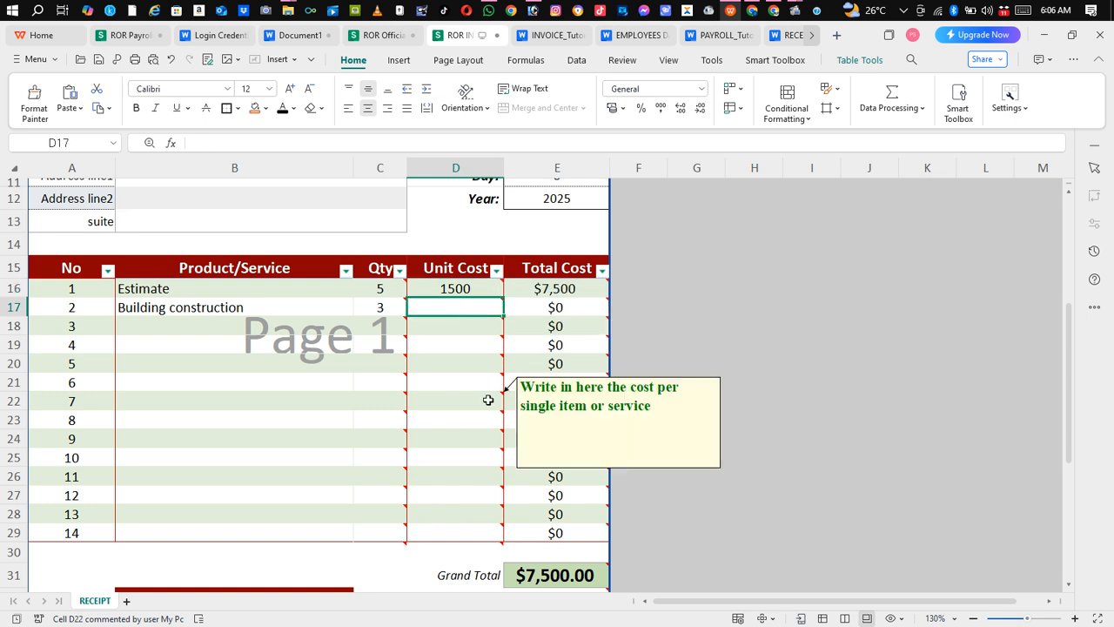
text(2)
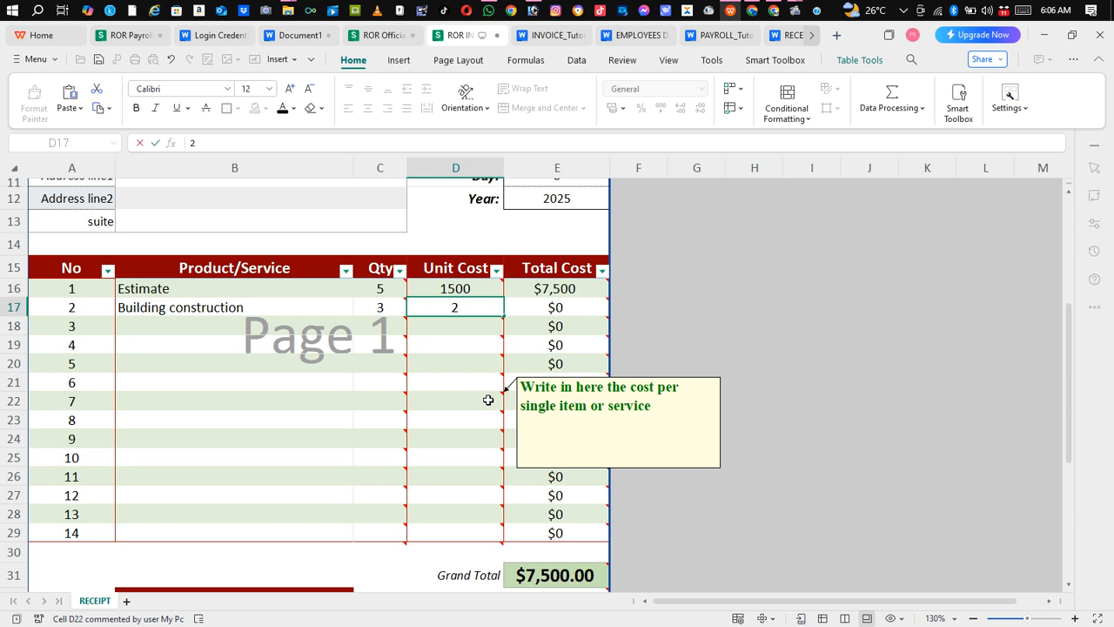
text(50)
key(BackSpace)
key(BackSpace)
key(BackSpace)
text(10000)
click(394, 371)
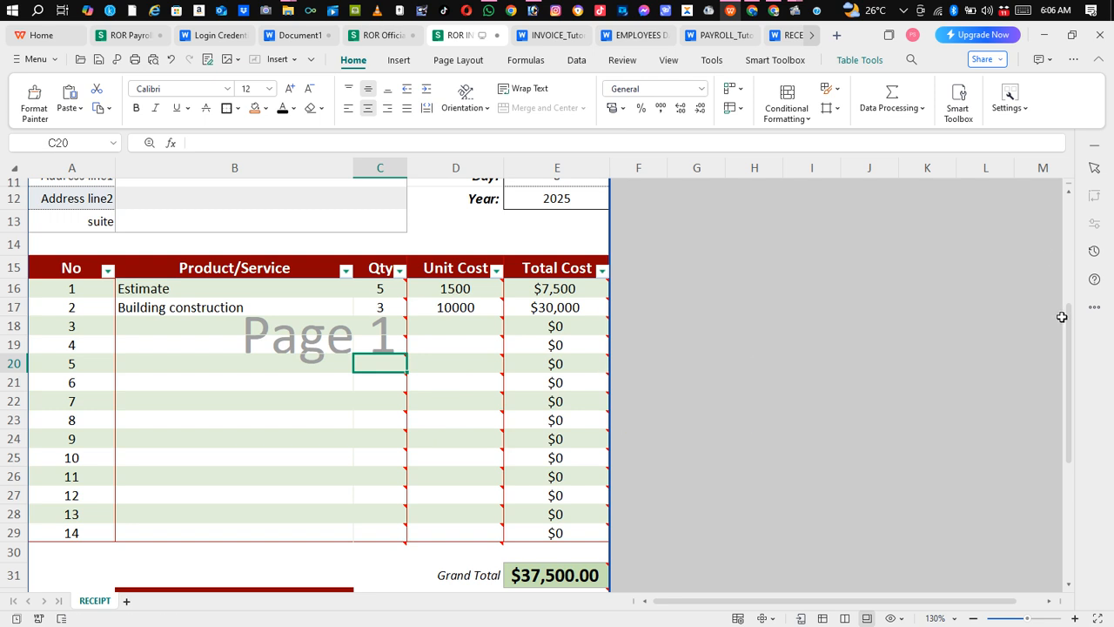
Examine the cells around Grand Total, Amt. deposited and Balance due at the bottom of the invoice
drag(1066, 322, 1072, 419)
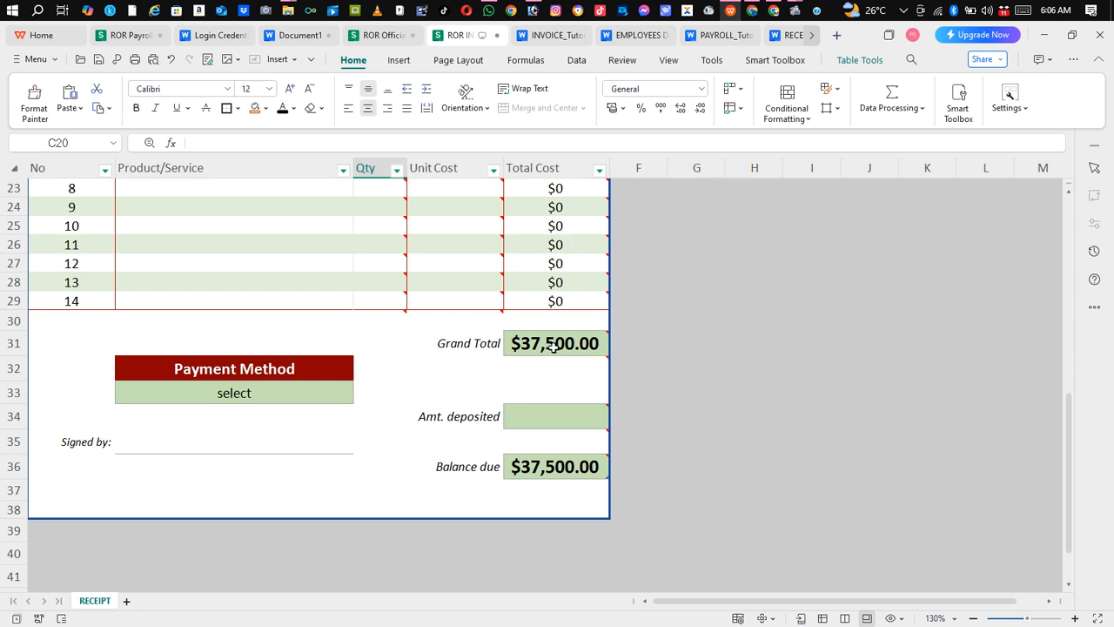
mouse_move(553, 347)
click(551, 425)
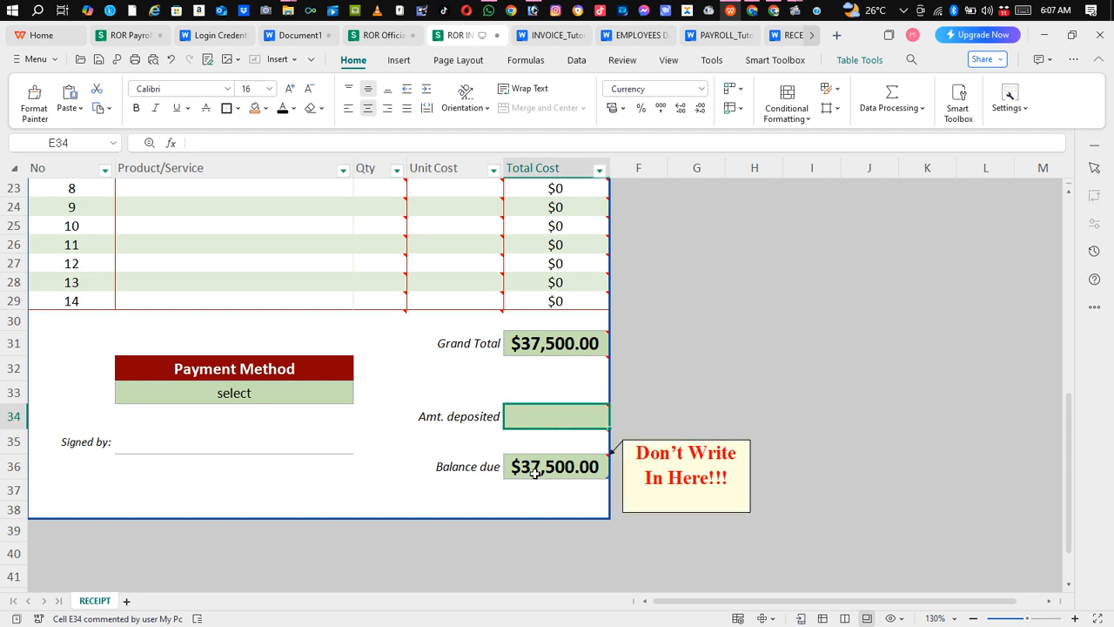
click(551, 372)
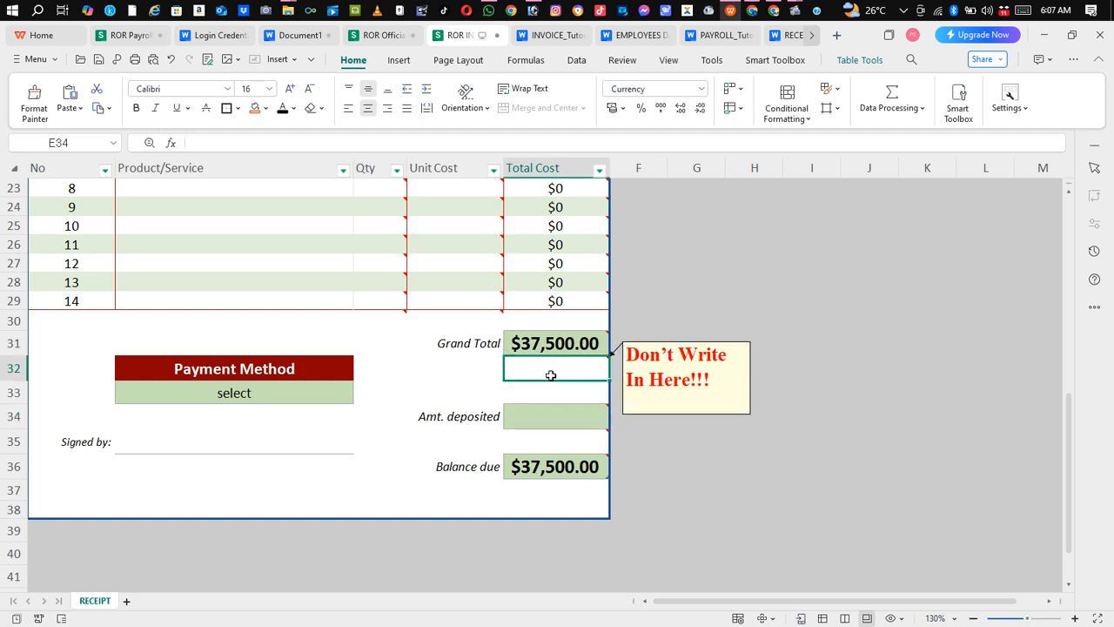
mouse_move(537, 416)
click(550, 392)
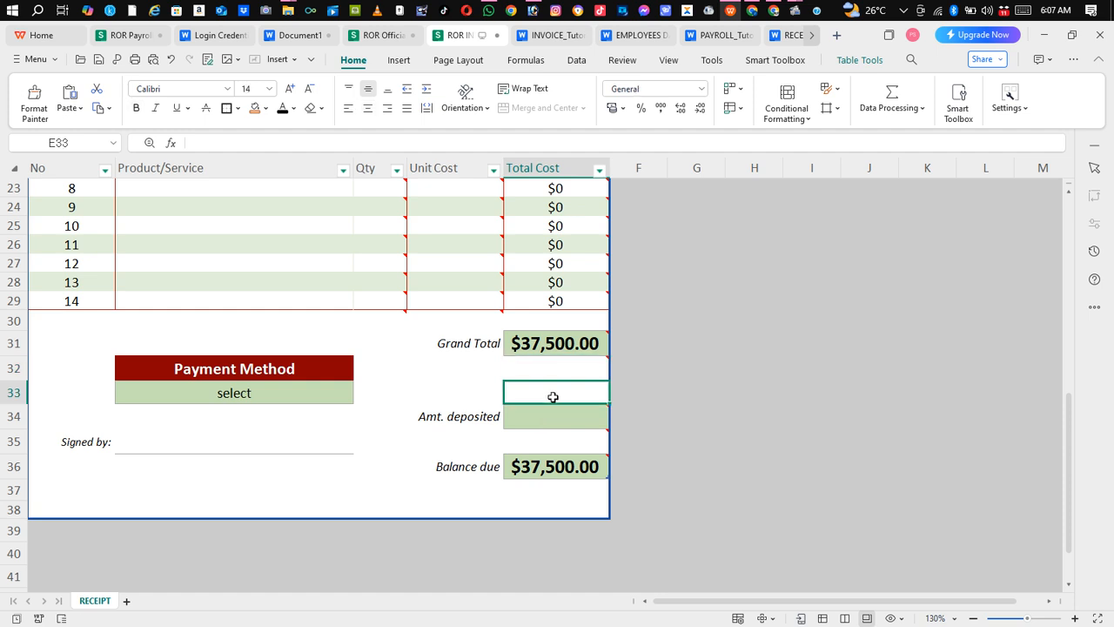
click(477, 375)
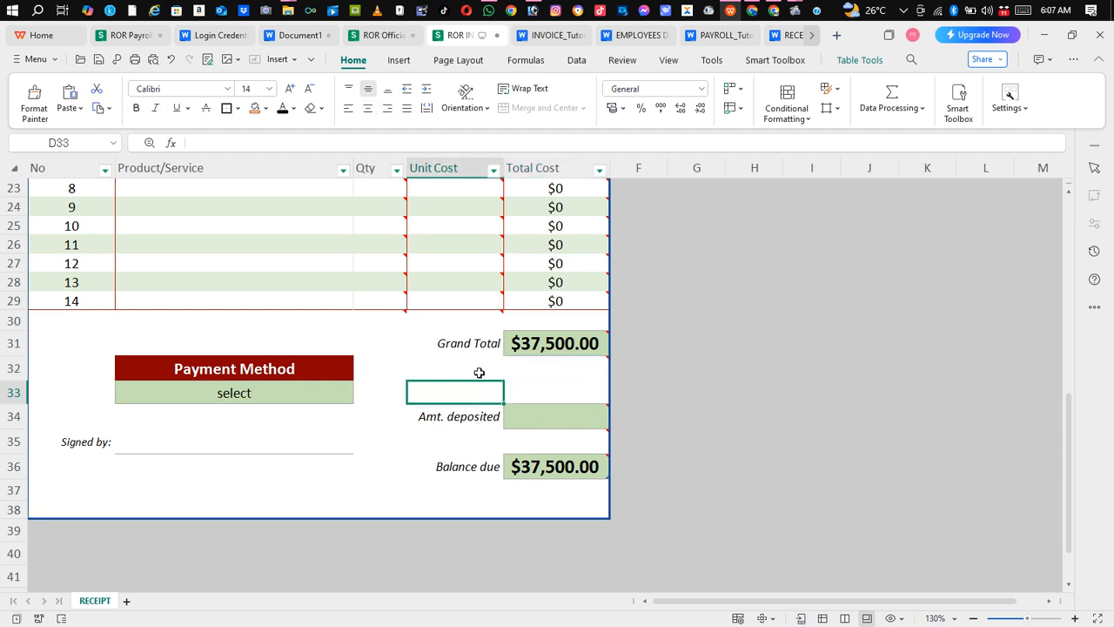
click(480, 374)
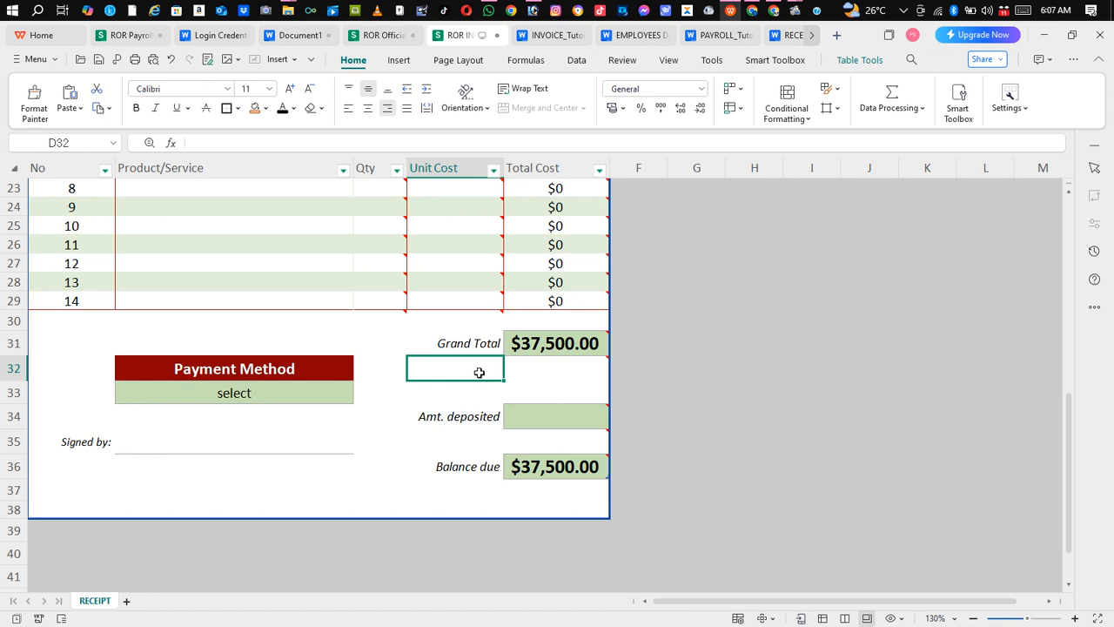
Set the amount deposited to 15000
click(544, 424)
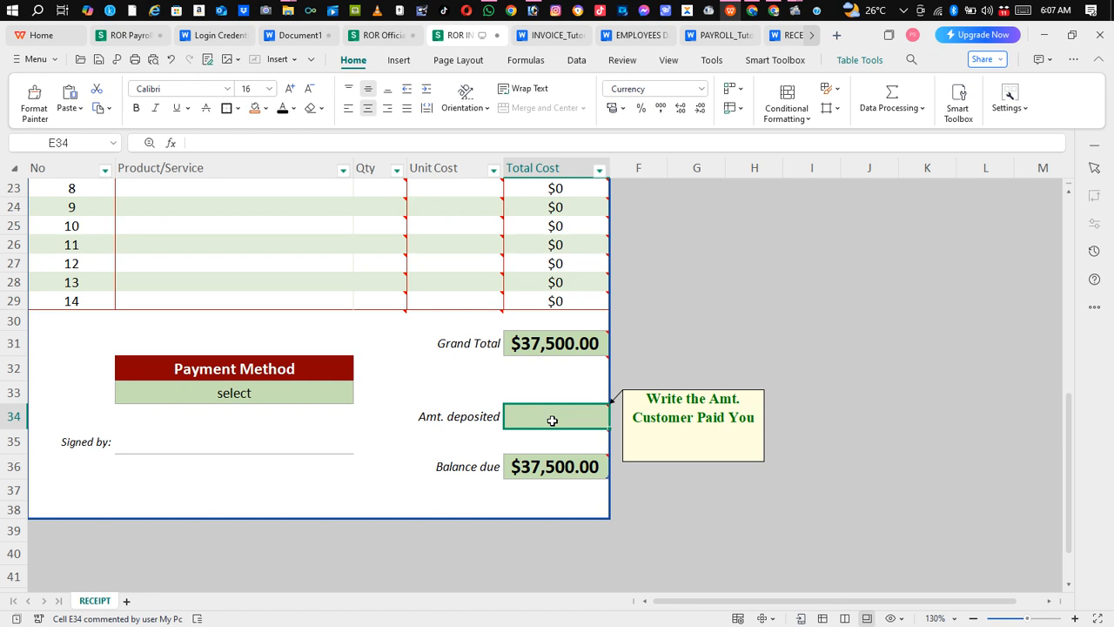
text(1)
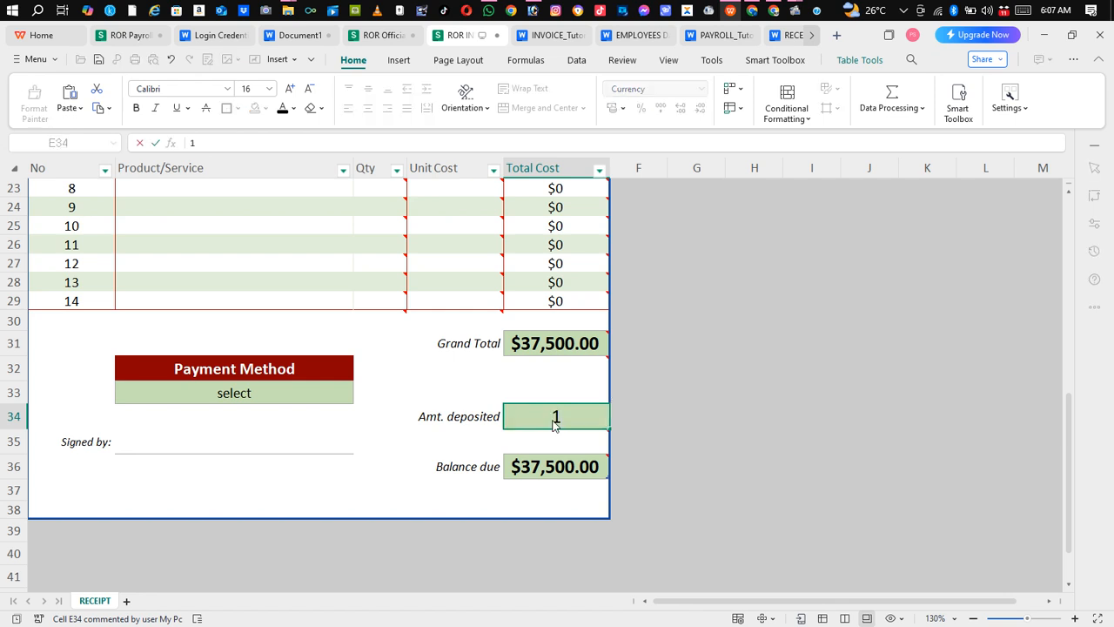
text(5000)
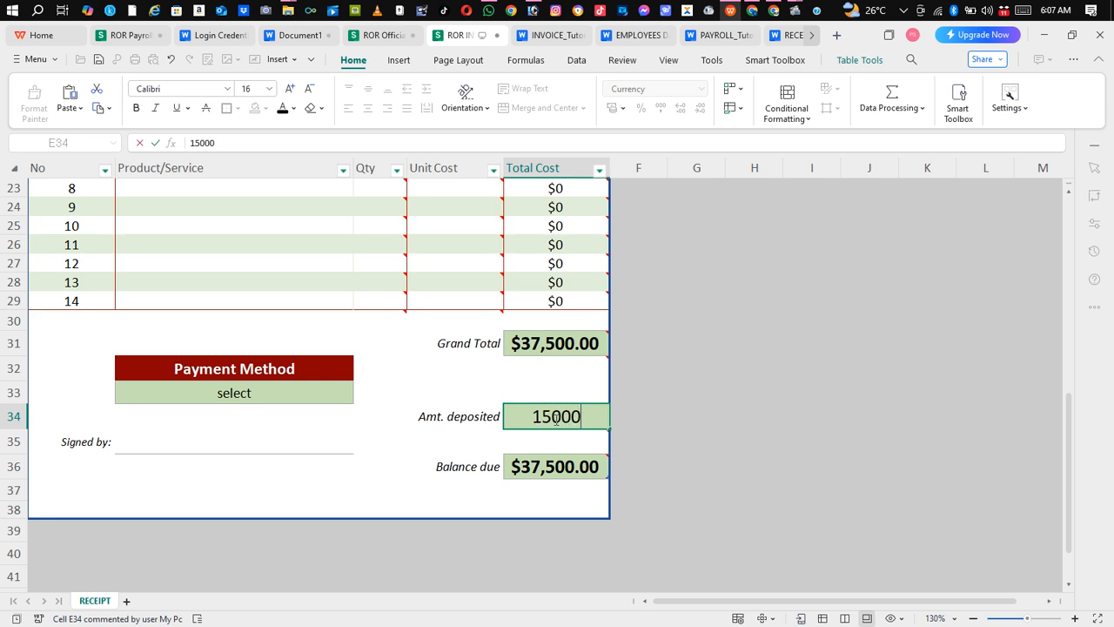
click(480, 380)
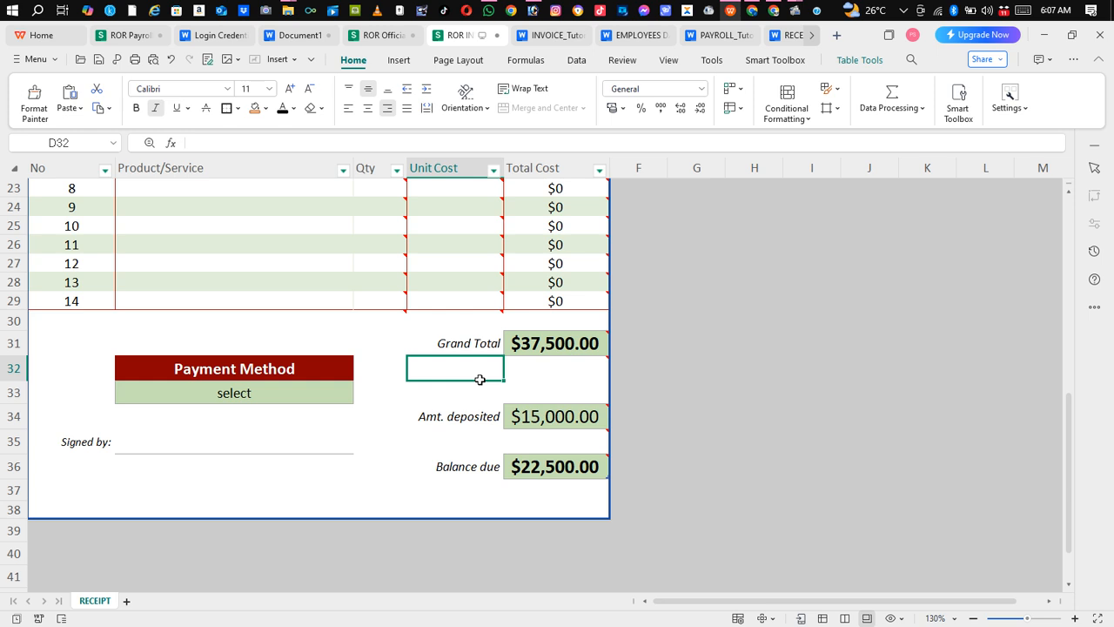
Set the payment method to MTN Mobile Money
click(310, 392)
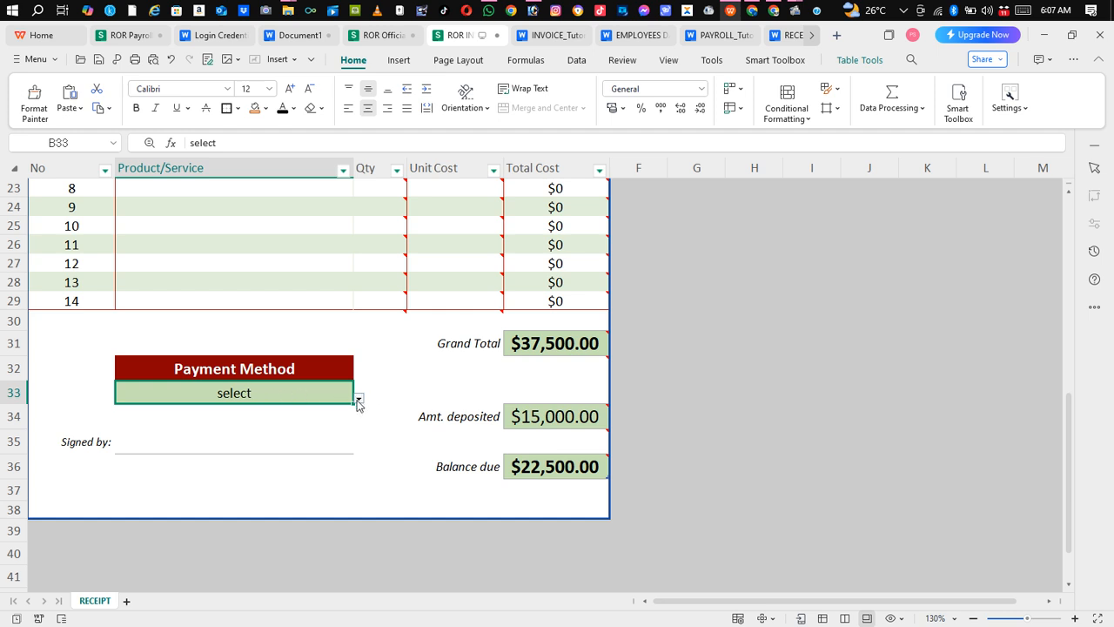
click(357, 400)
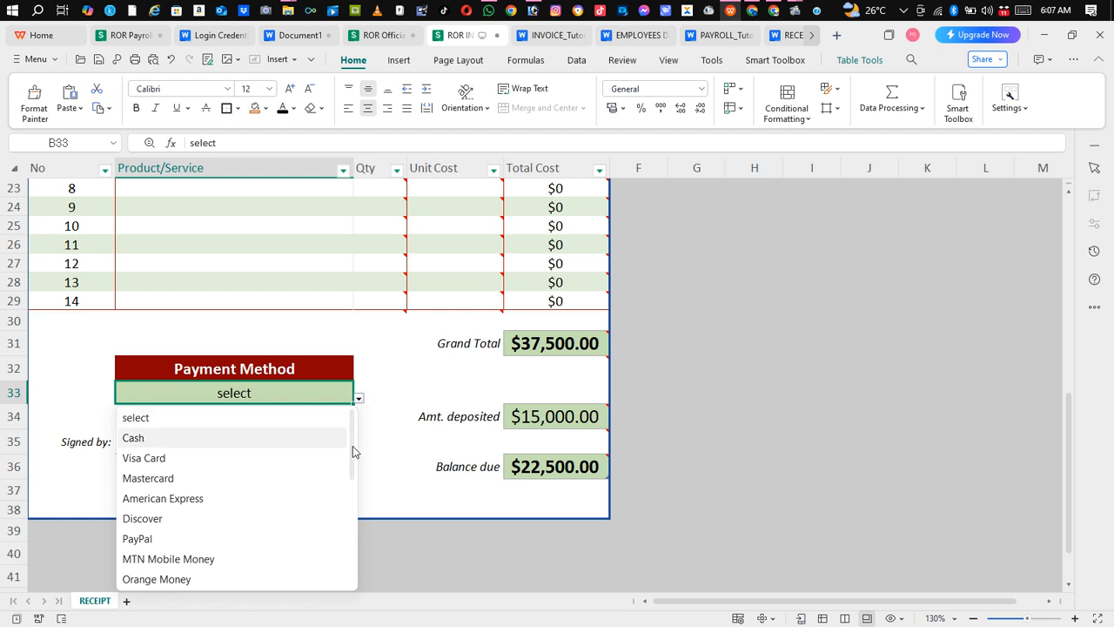
mouse_move(351, 435)
mouse_down()
mouse_move(346, 555)
mouse_move(353, 423)
mouse_up()
drag(351, 430, 351, 455)
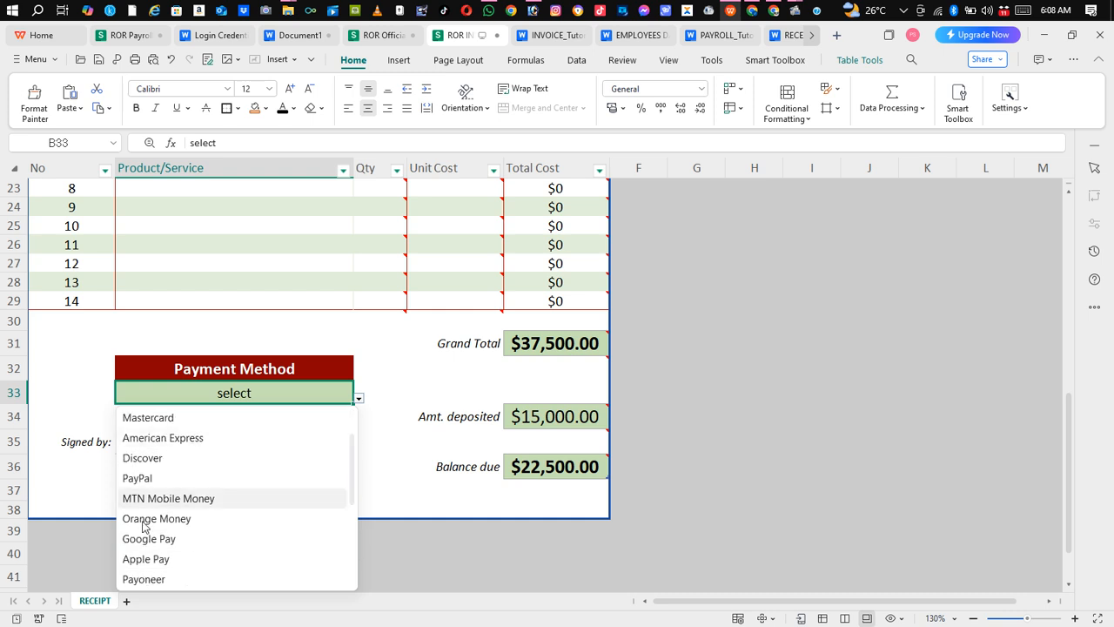
key(Escape)
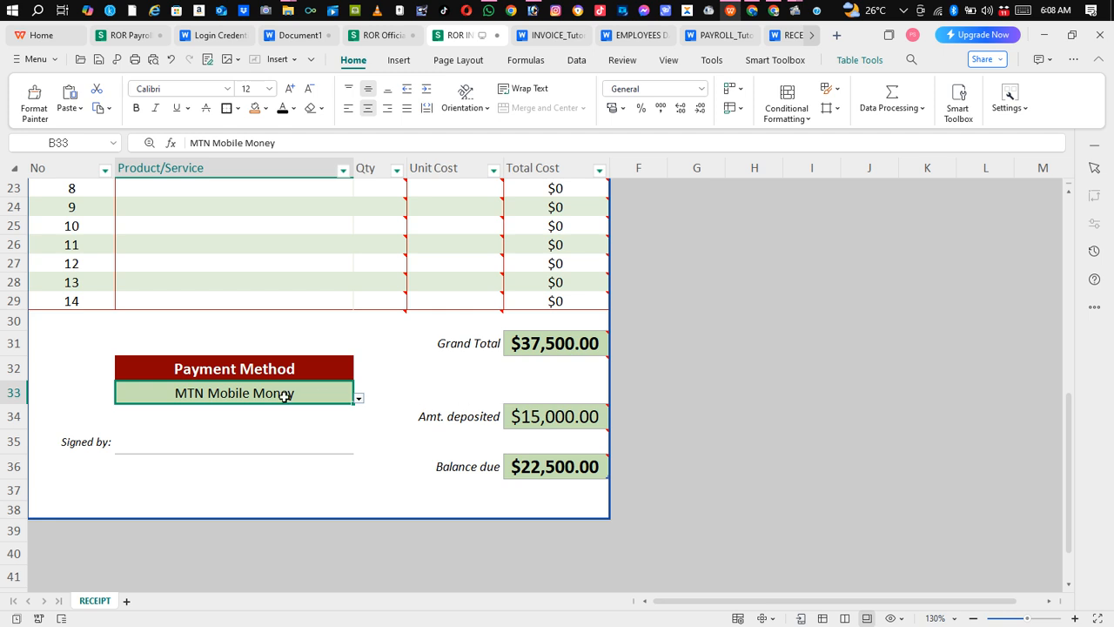
Change the payment method to Payoneer
click(359, 398)
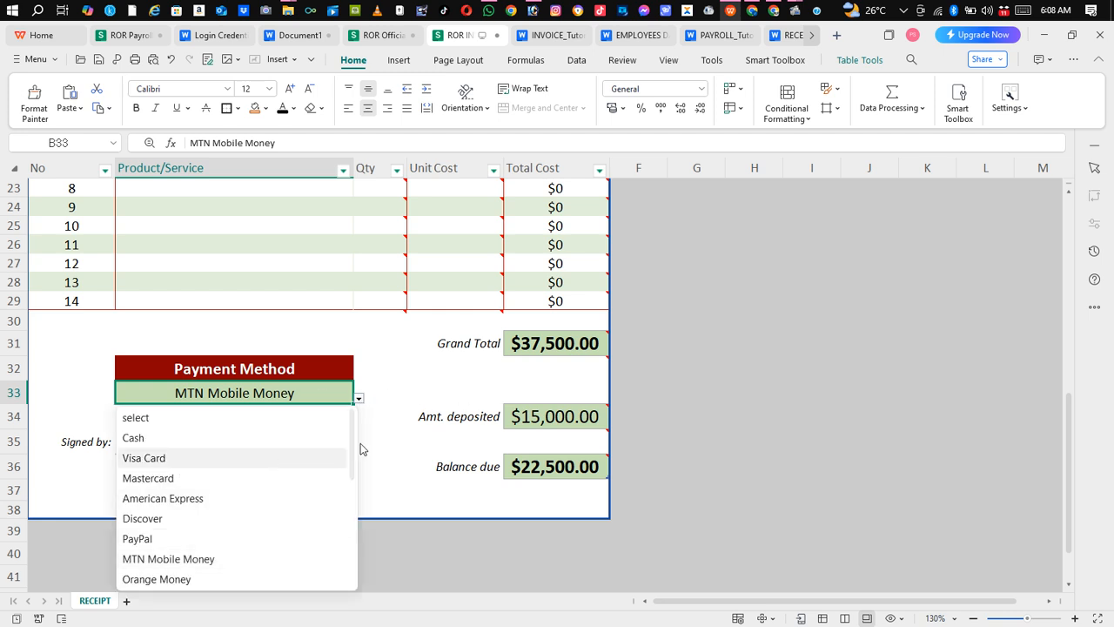
drag(351, 442, 345, 528)
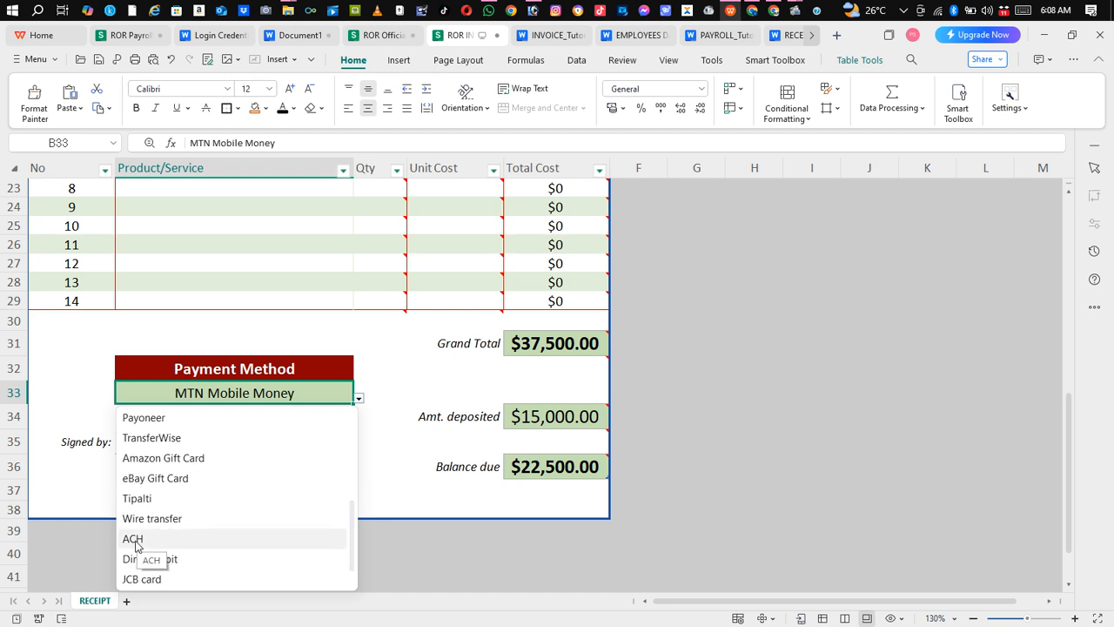
click(162, 424)
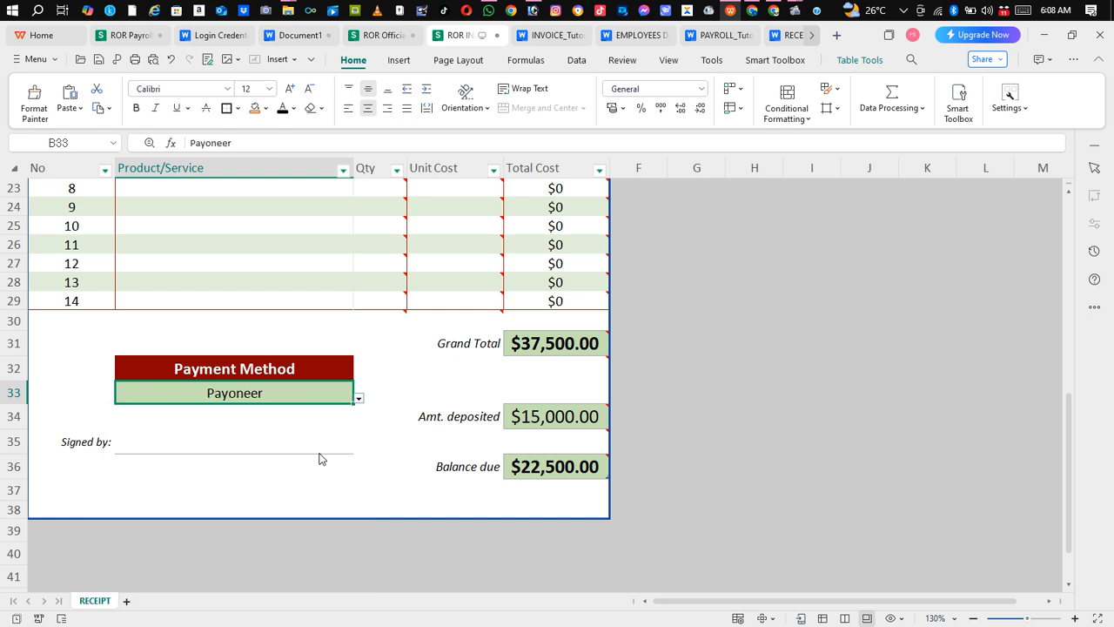
Browse the full list of payment method options without changing the choice
click(391, 345)
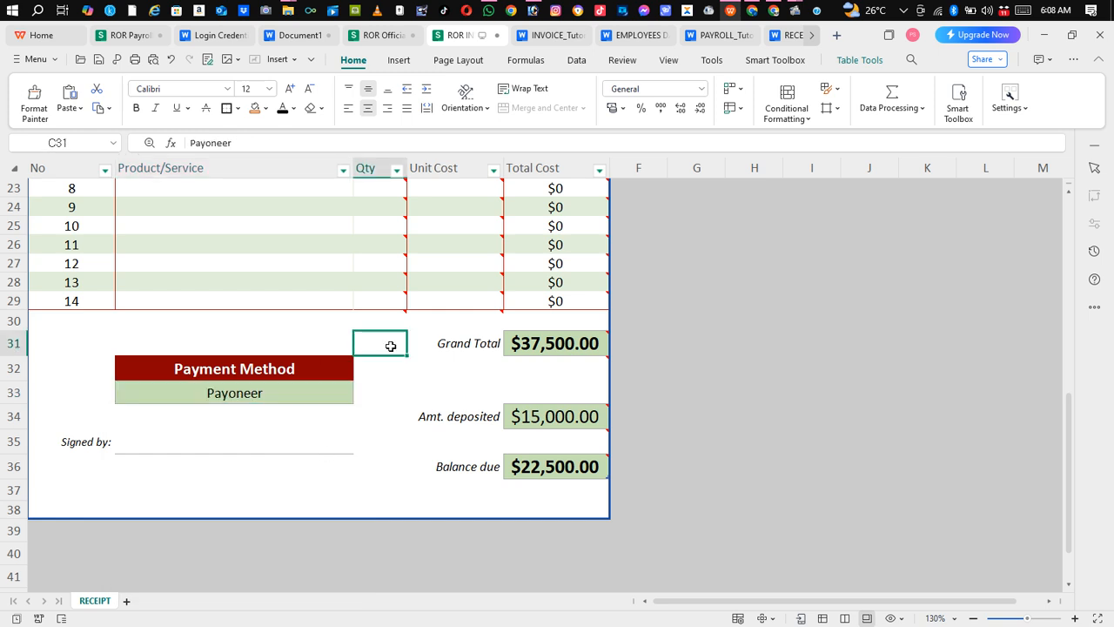
click(291, 402)
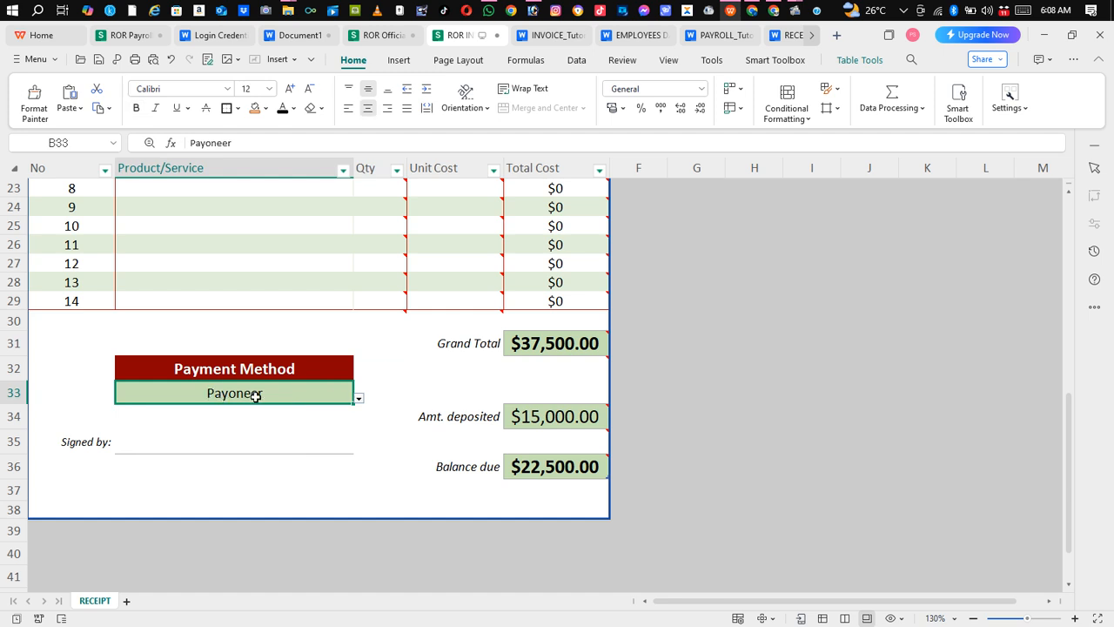
click(359, 398)
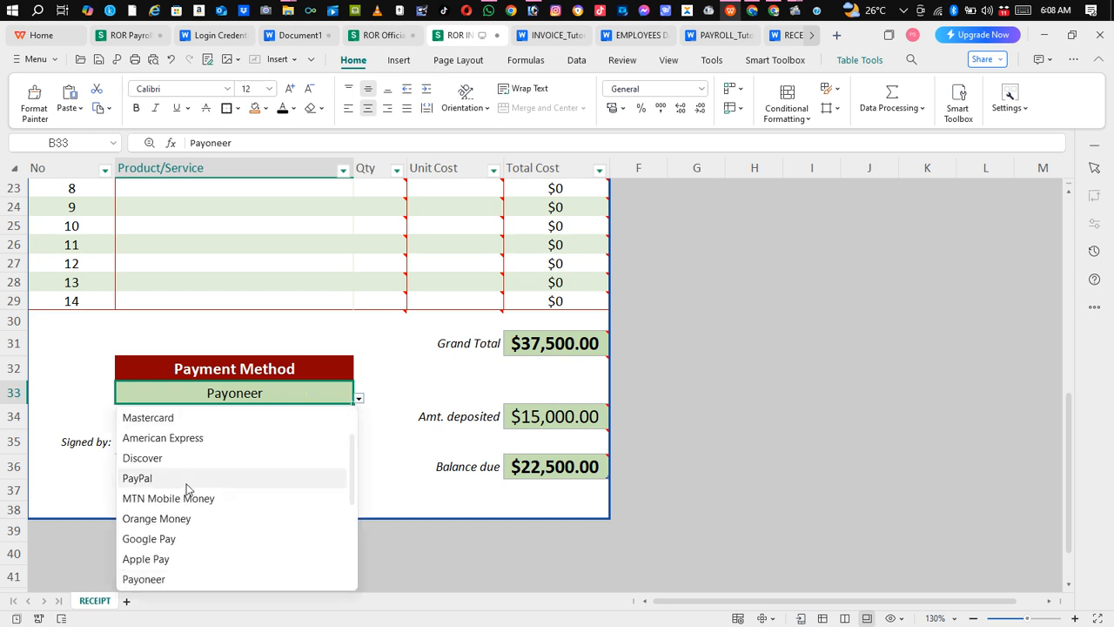
drag(351, 450, 345, 553)
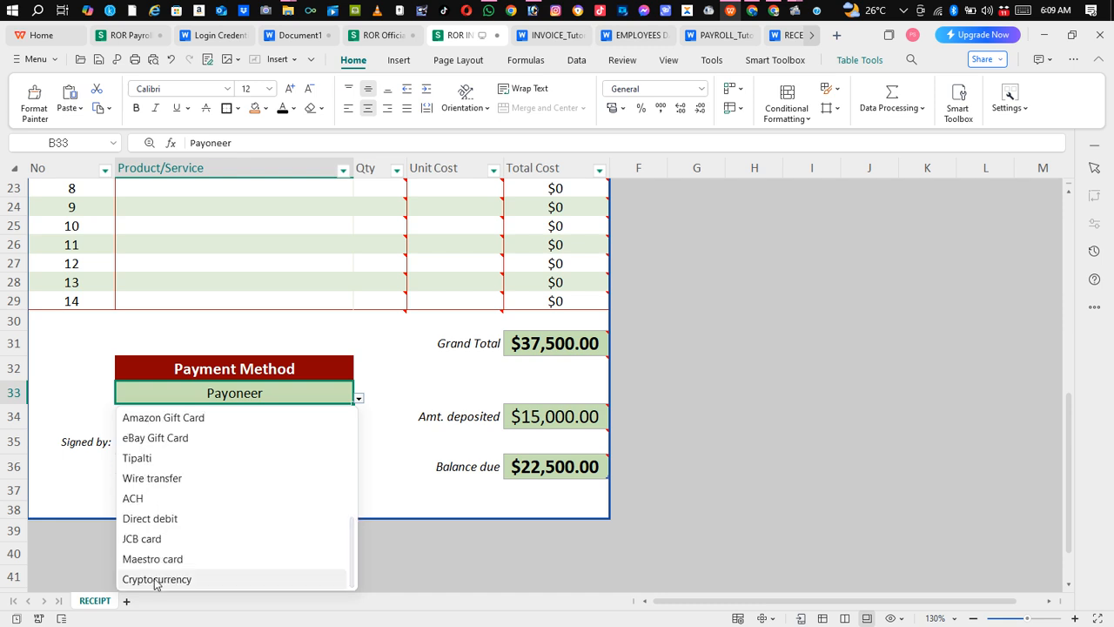
drag(351, 546, 357, 425)
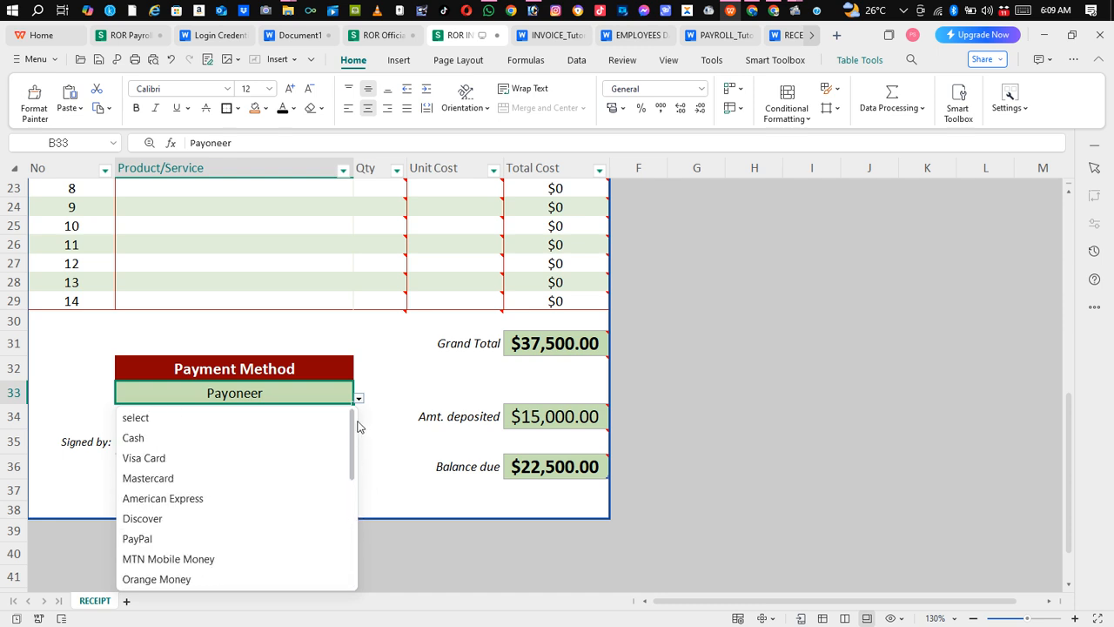
click(391, 367)
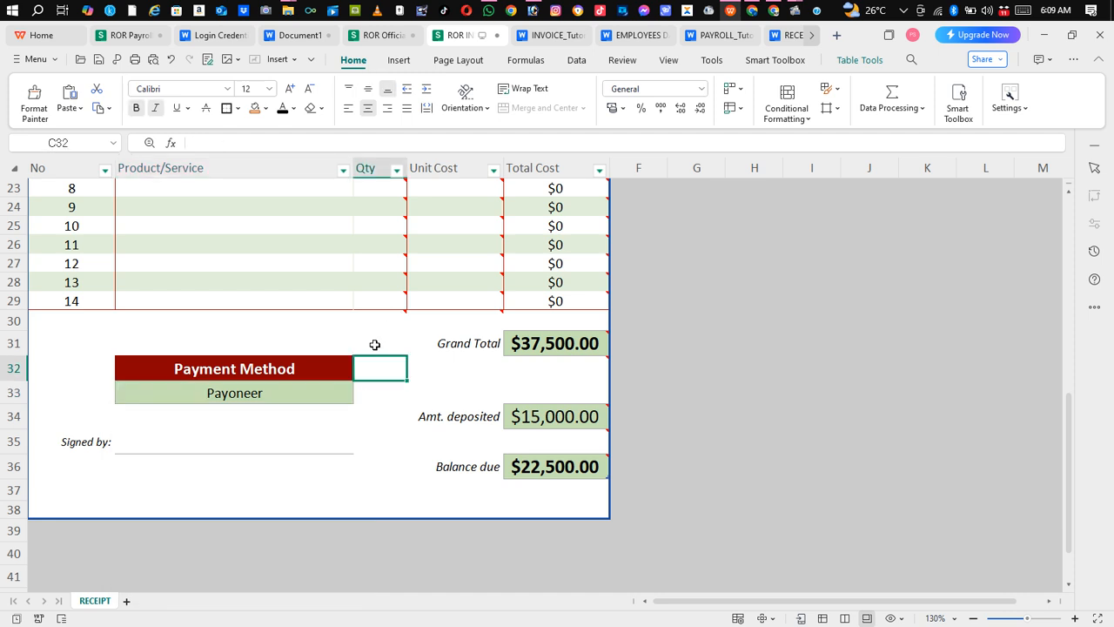
click(373, 346)
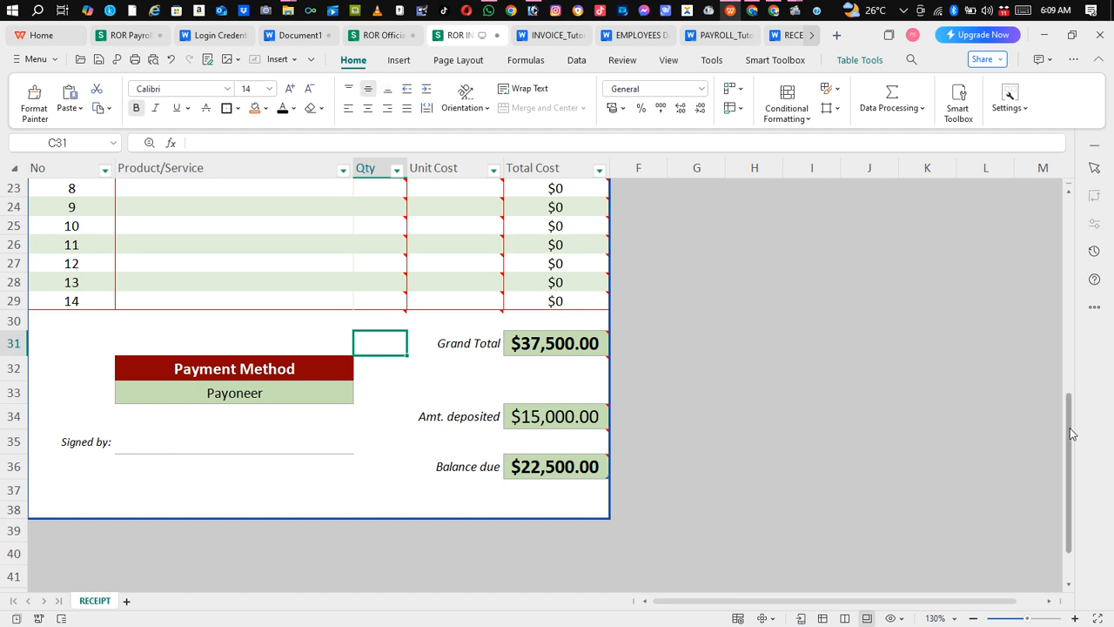
Embed the picture Youtube Channel Banner8.JPG from file into the logo cell of the invoice header
drag(1067, 434, 1078, 186)
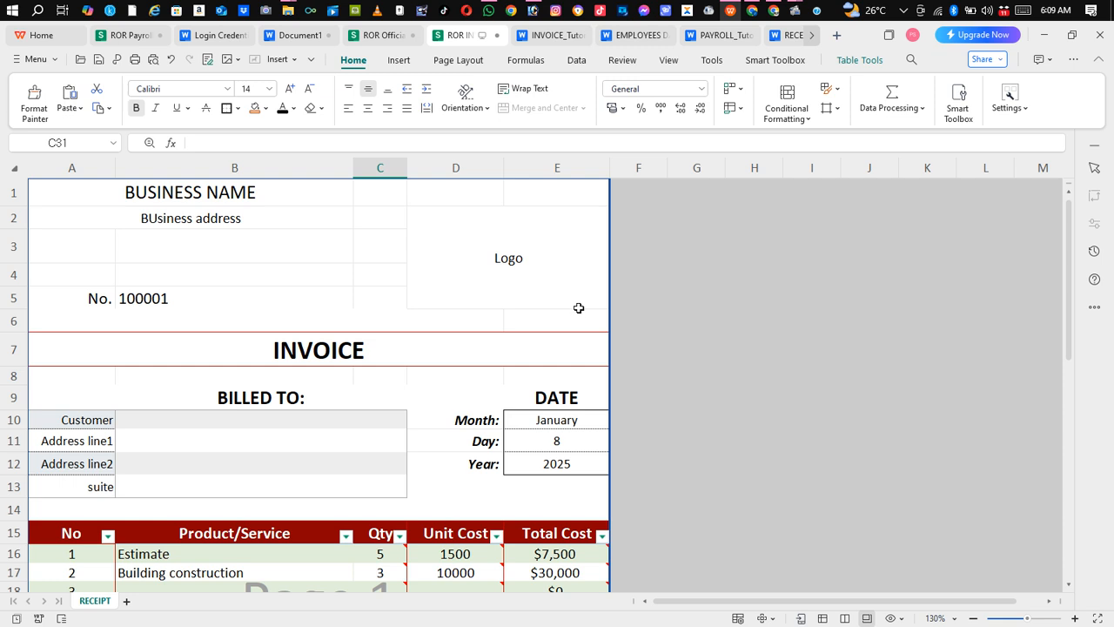
click(540, 256)
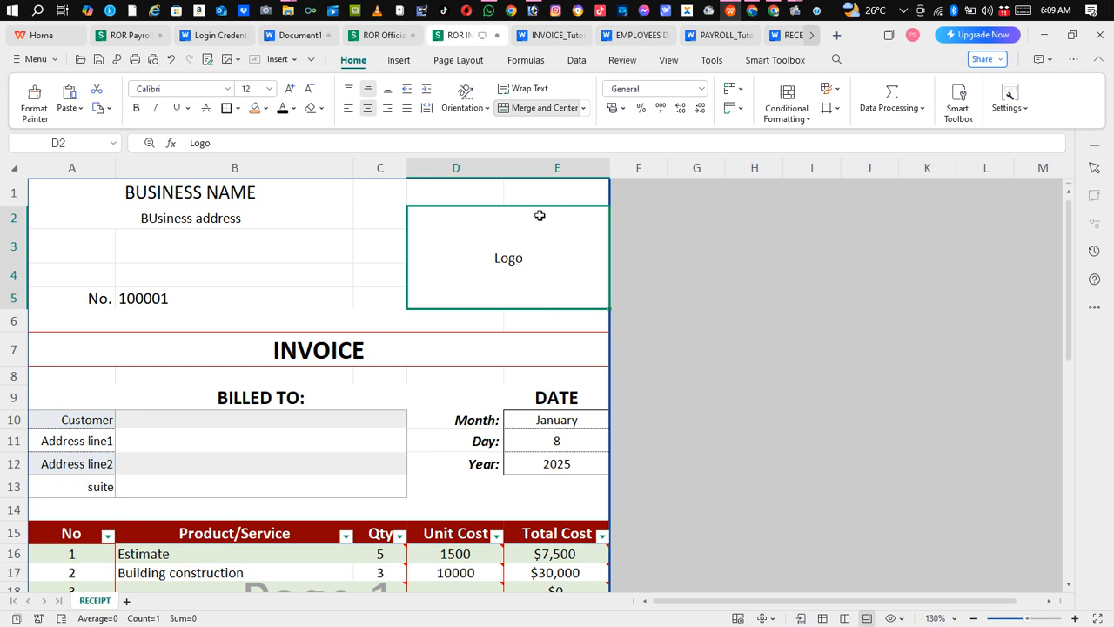
click(390, 63)
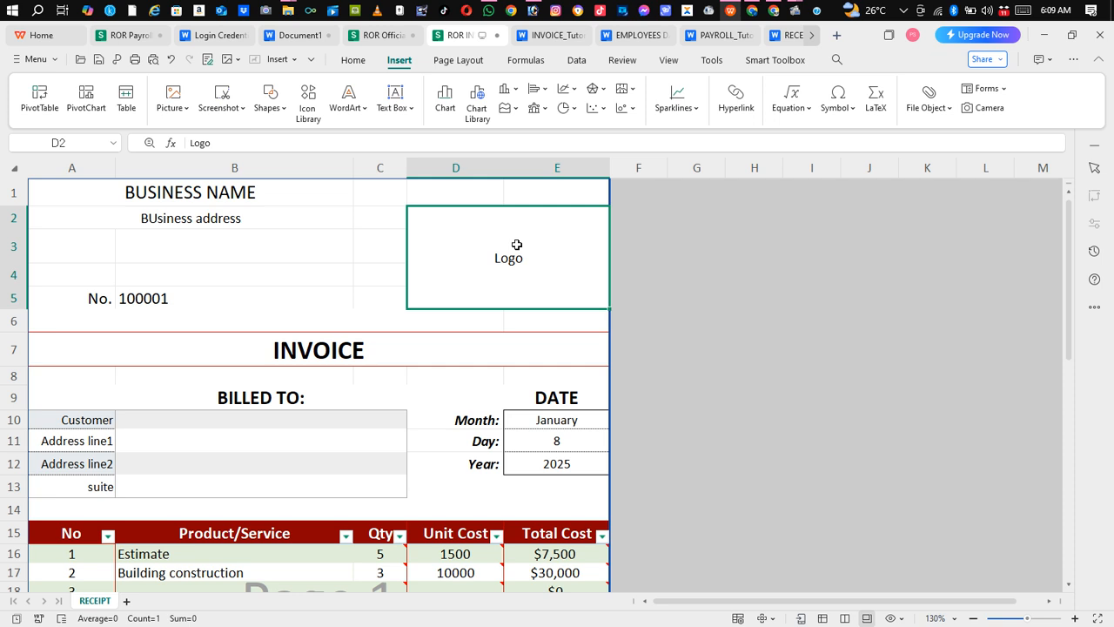
click(173, 103)
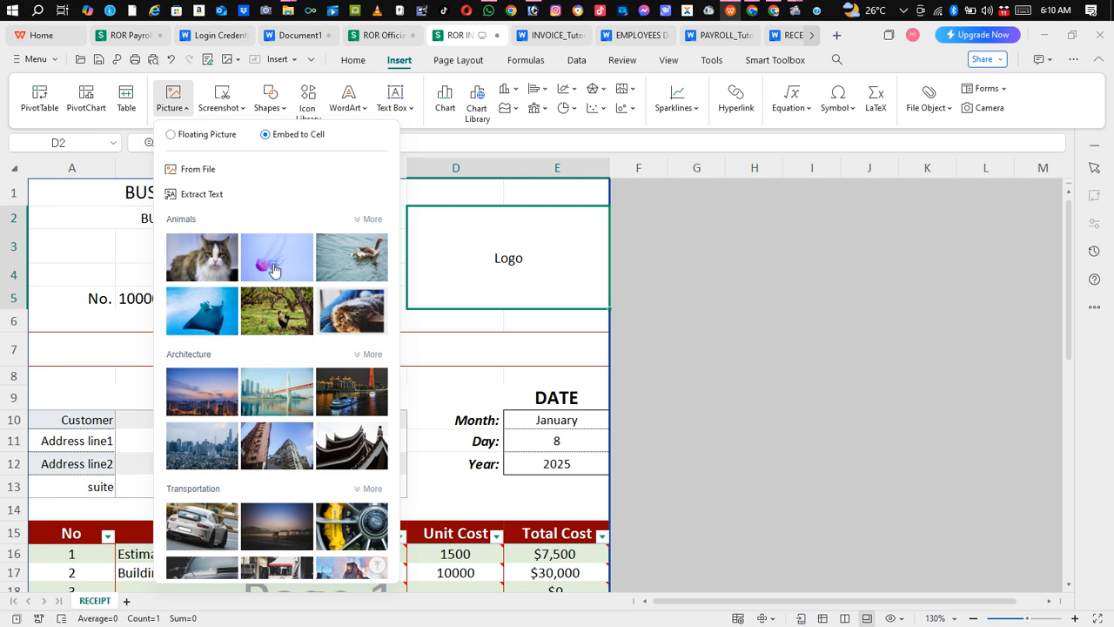
mouse_move(225, 263)
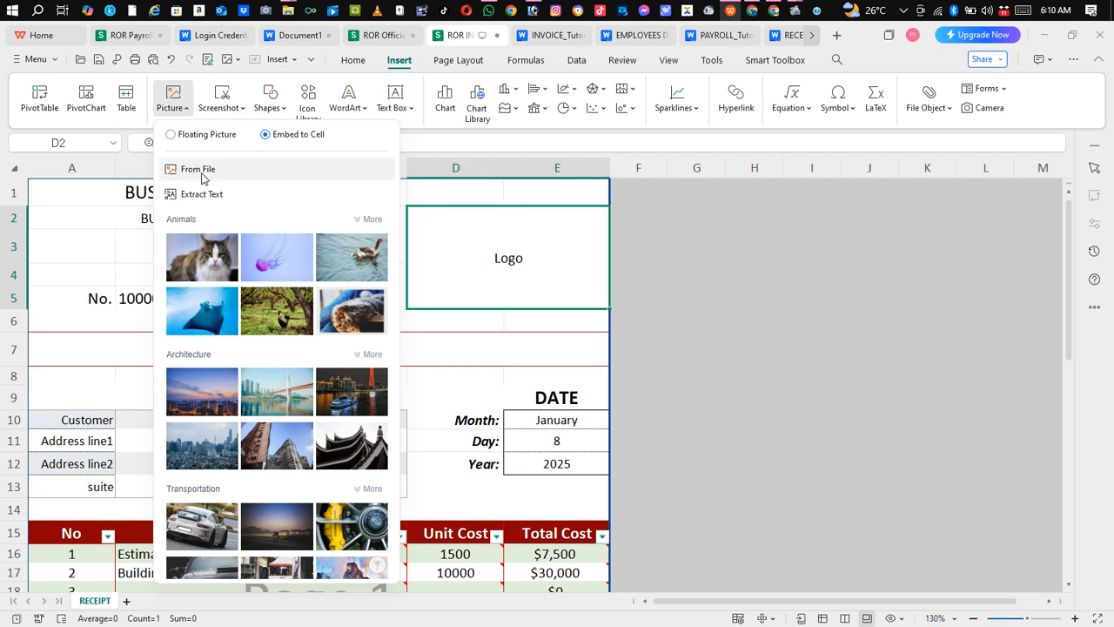
mouse_move(292, 264)
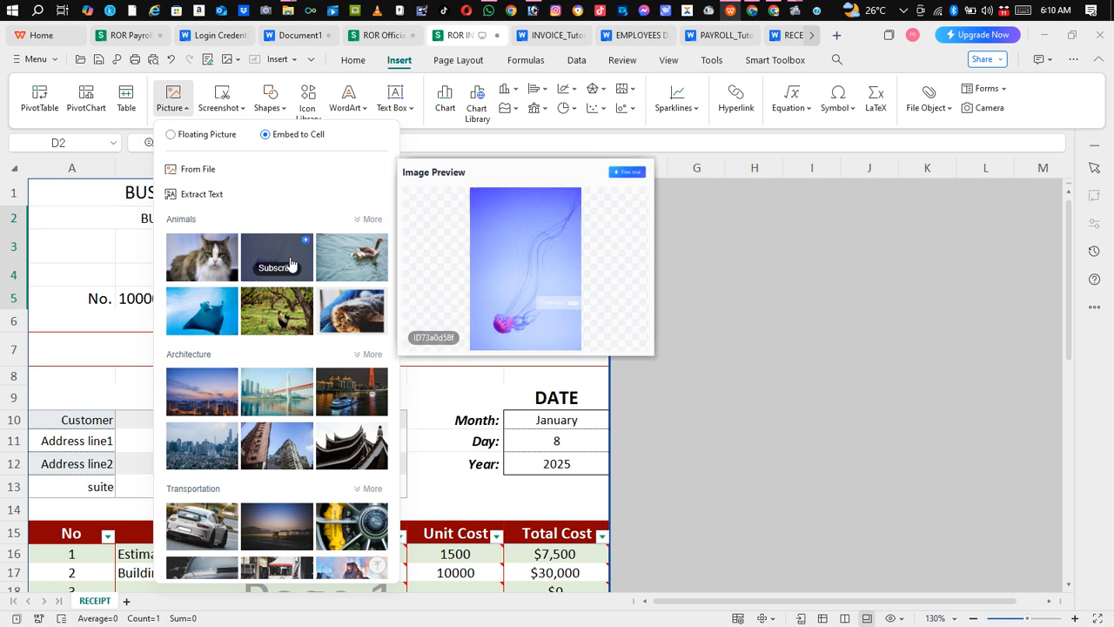
mouse_move(191, 269)
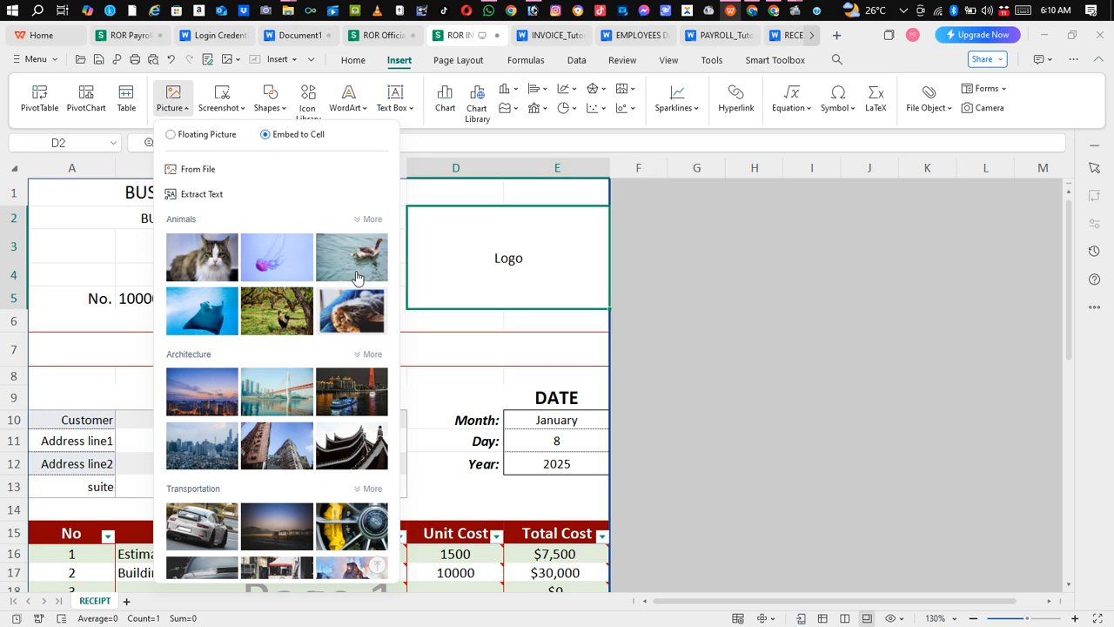
mouse_move(356, 277)
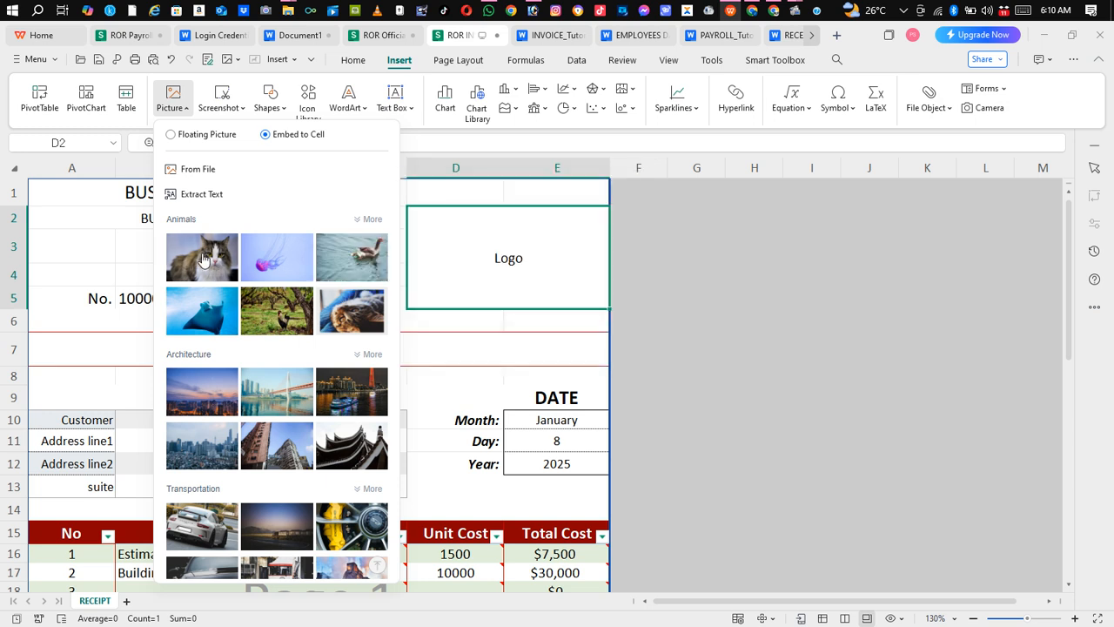
click(192, 170)
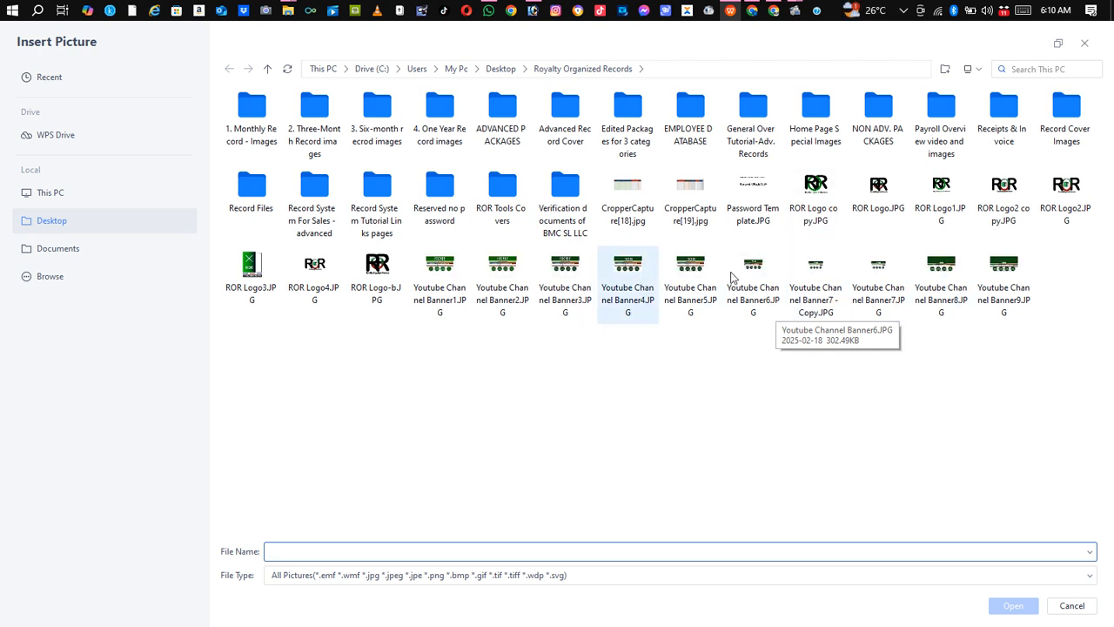
click(944, 273)
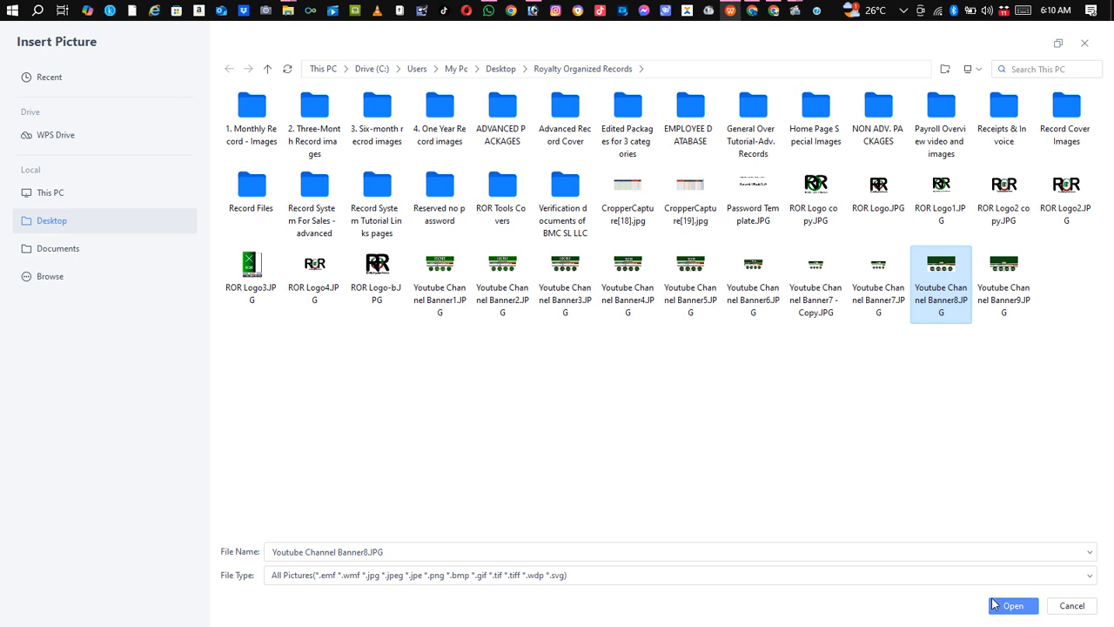
click(1001, 607)
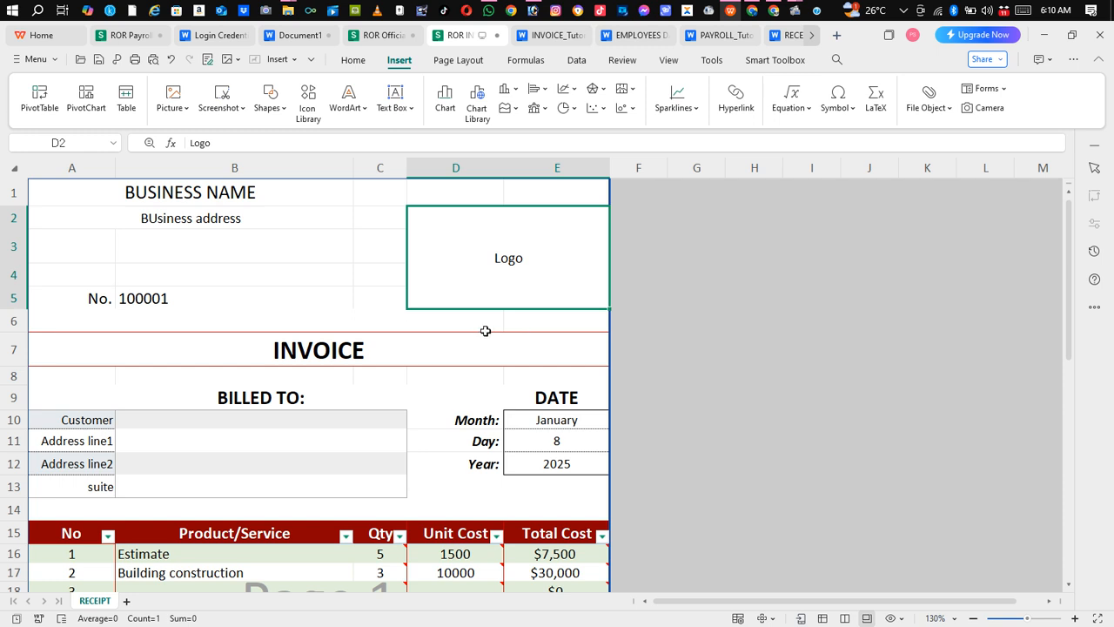
Review the invoice header, logo and date sections by selecting cells around the sheet
click(345, 258)
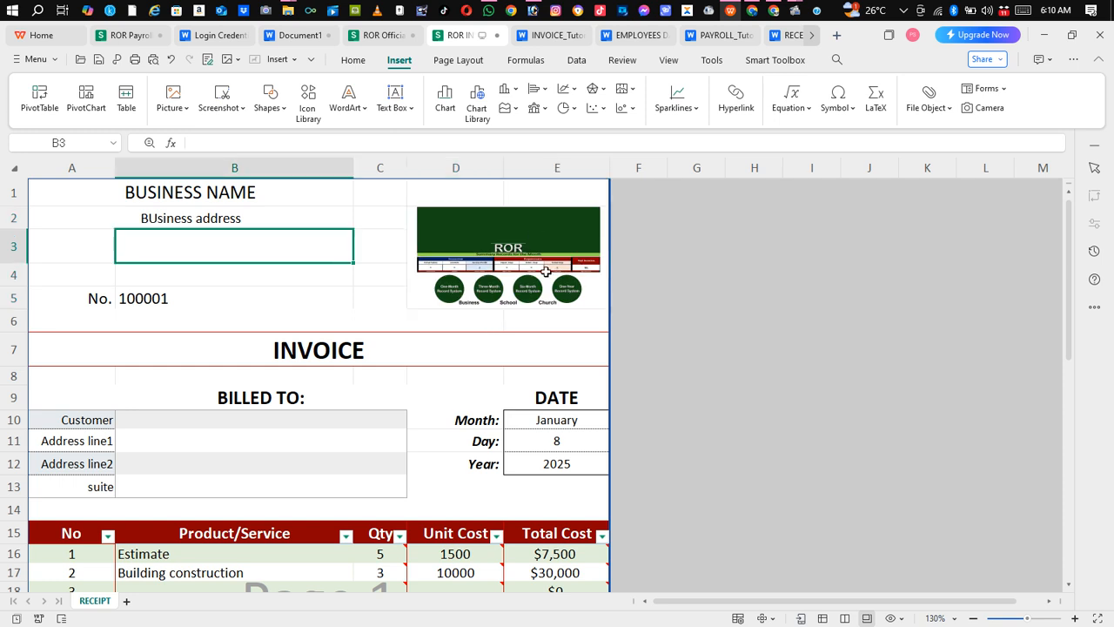
click(498, 265)
click(337, 221)
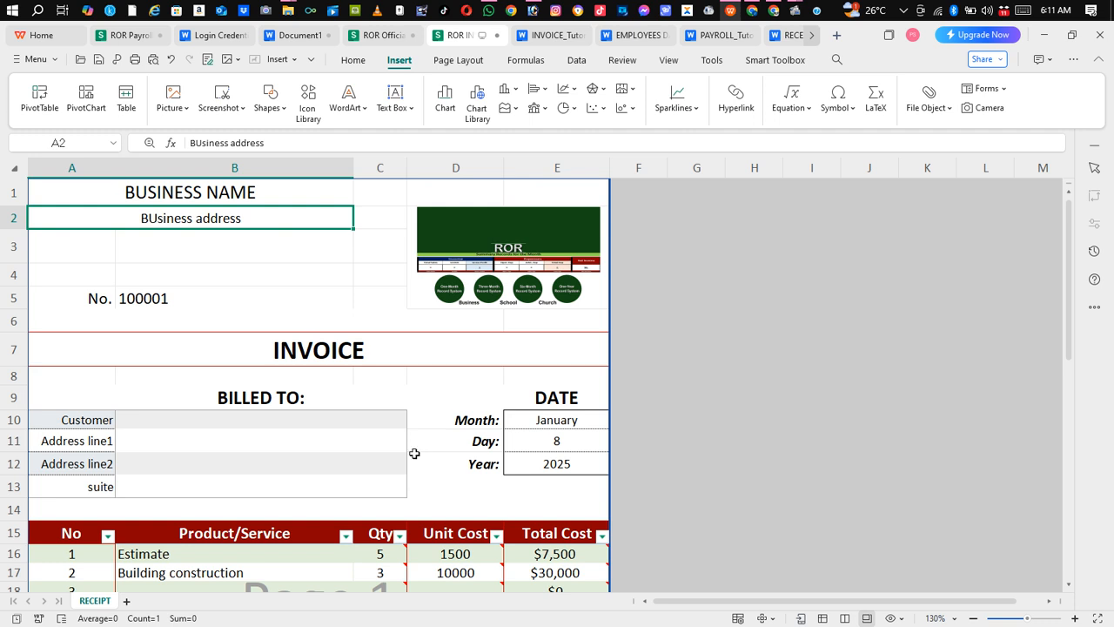
click(353, 352)
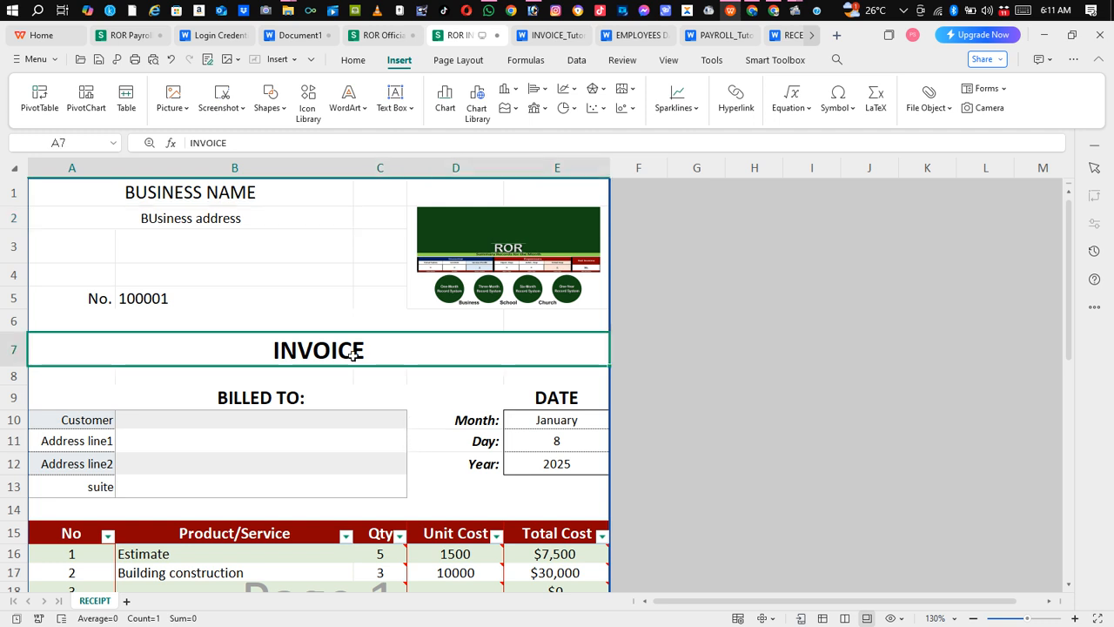
click(416, 435)
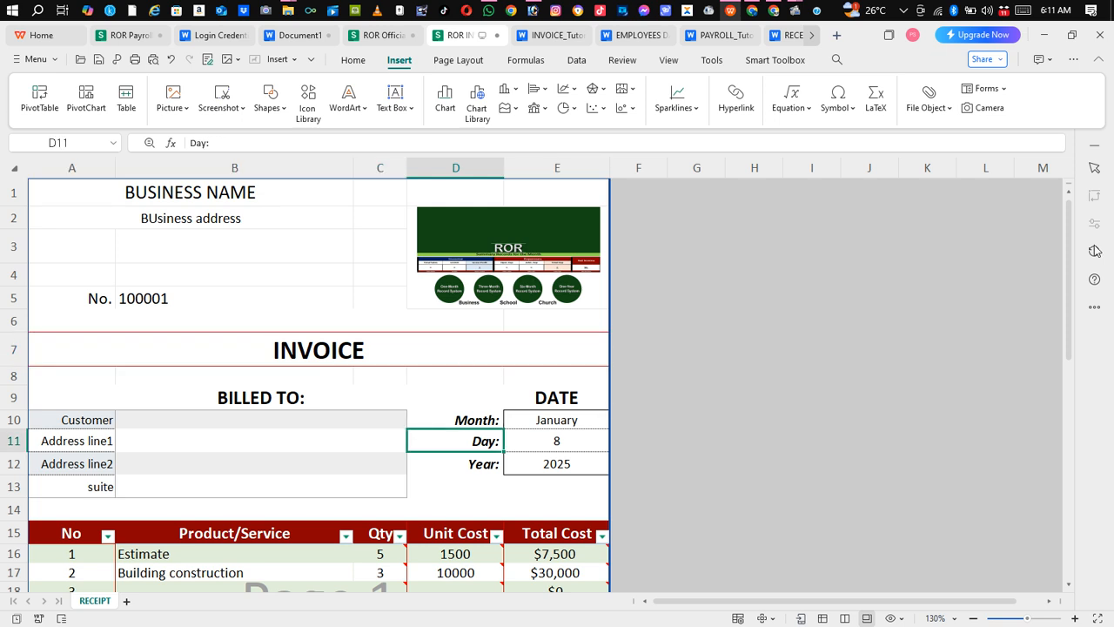
drag(1070, 275, 1112, 190)
click(333, 217)
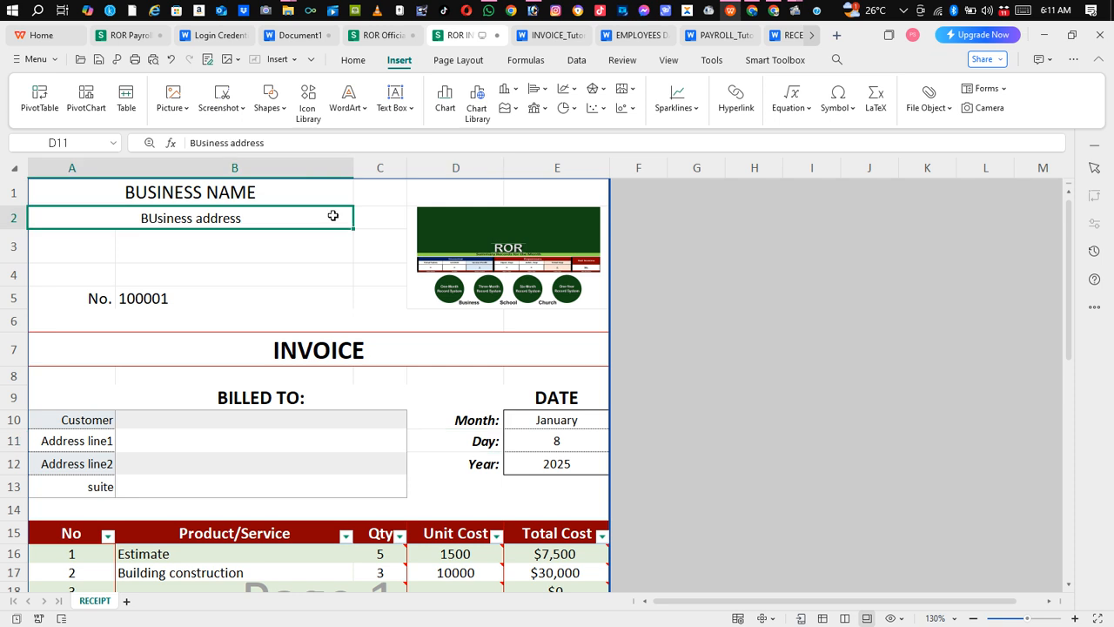